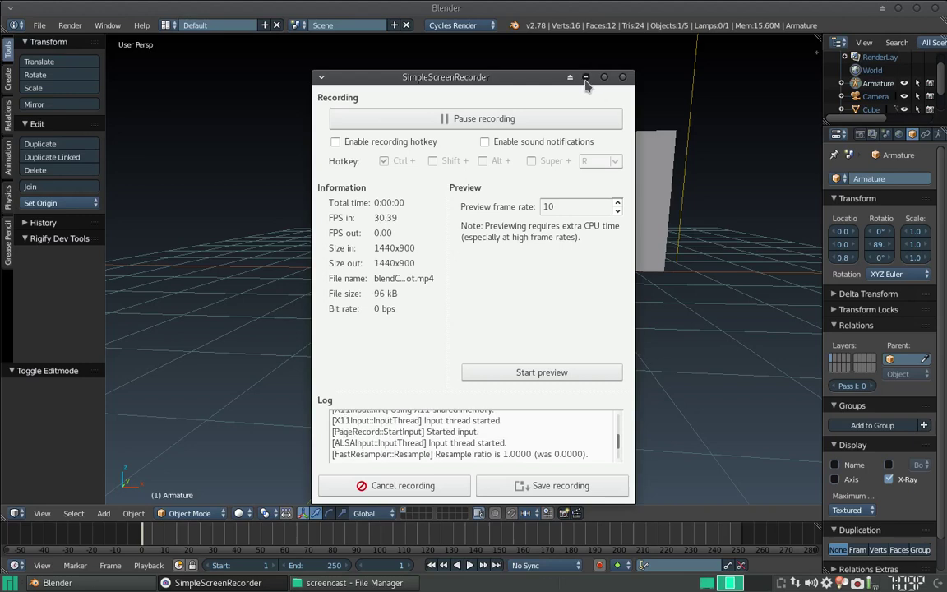
Step: Minimize the SimpleScreenRecorder window to show the Blender viewport with the cubes and armature
click(586, 77)
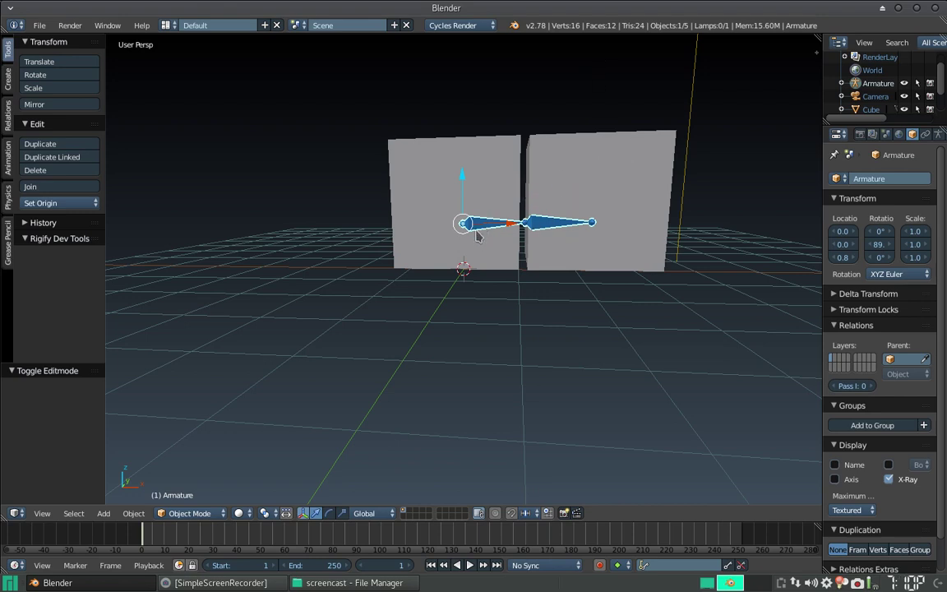
Step: Parent both cube panels to the armature With Automatic Weights, then reselect the armature
right_click(546, 137)
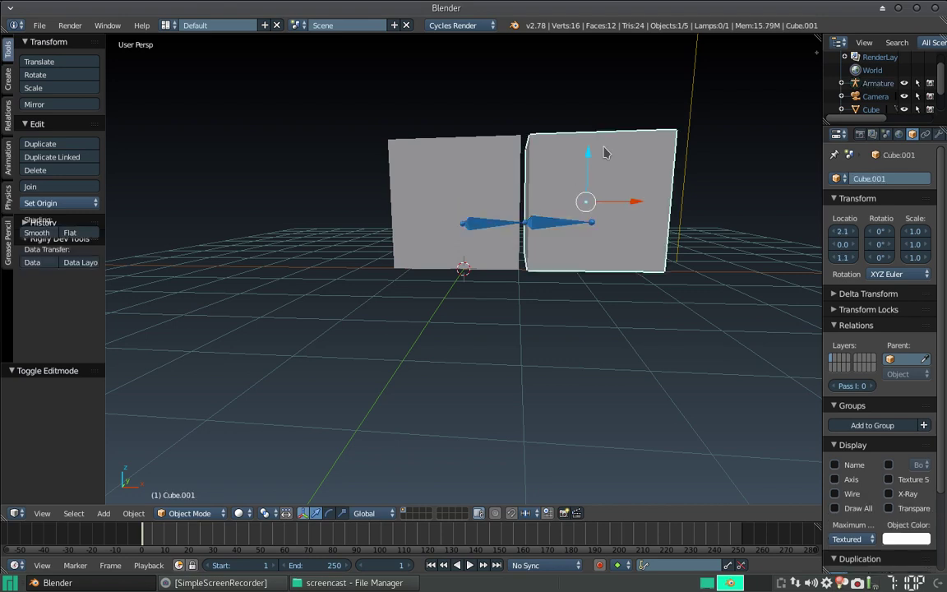
shift+right_click(484, 180)
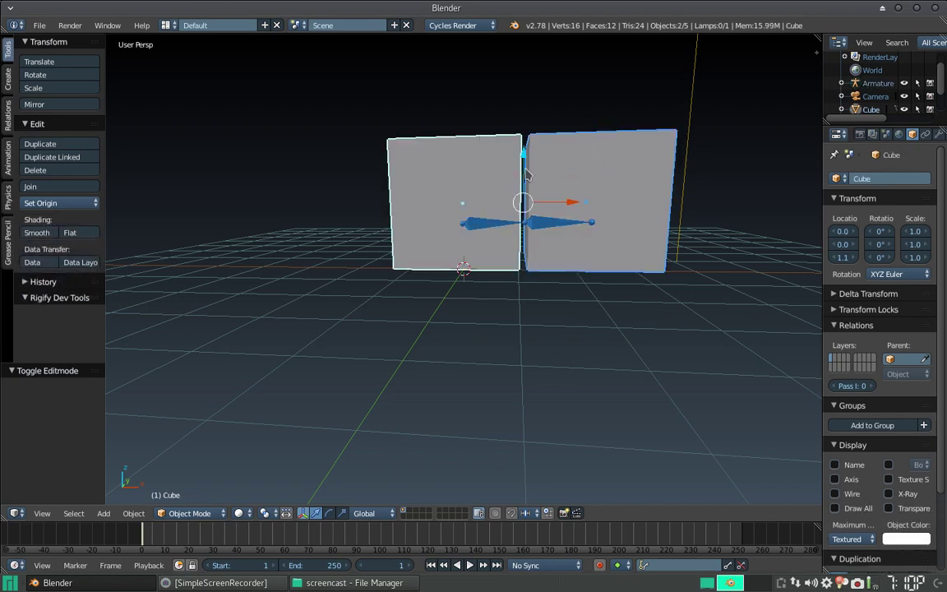
shift+right_click(485, 227)
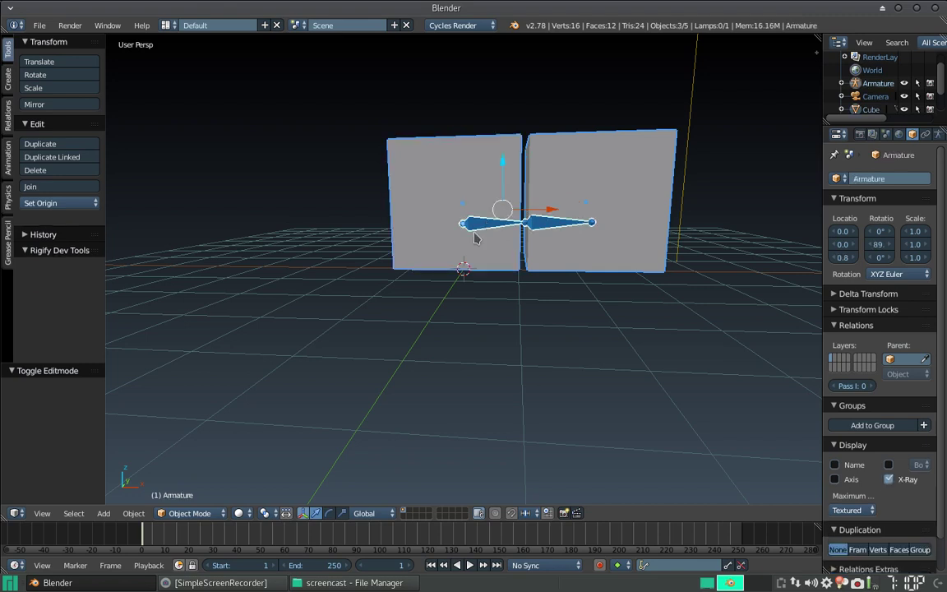
key(ctrl+p)
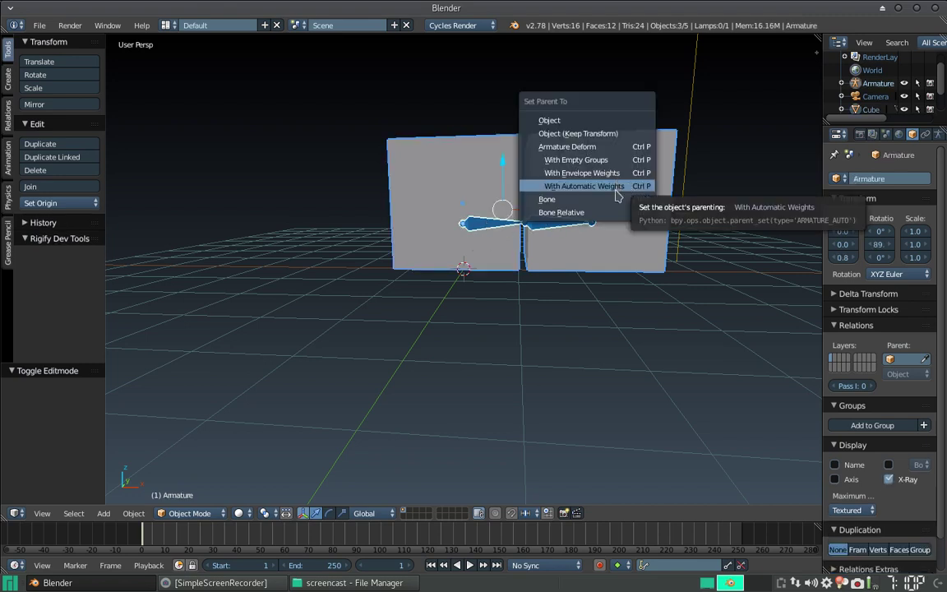
click(624, 190)
right_click(544, 227)
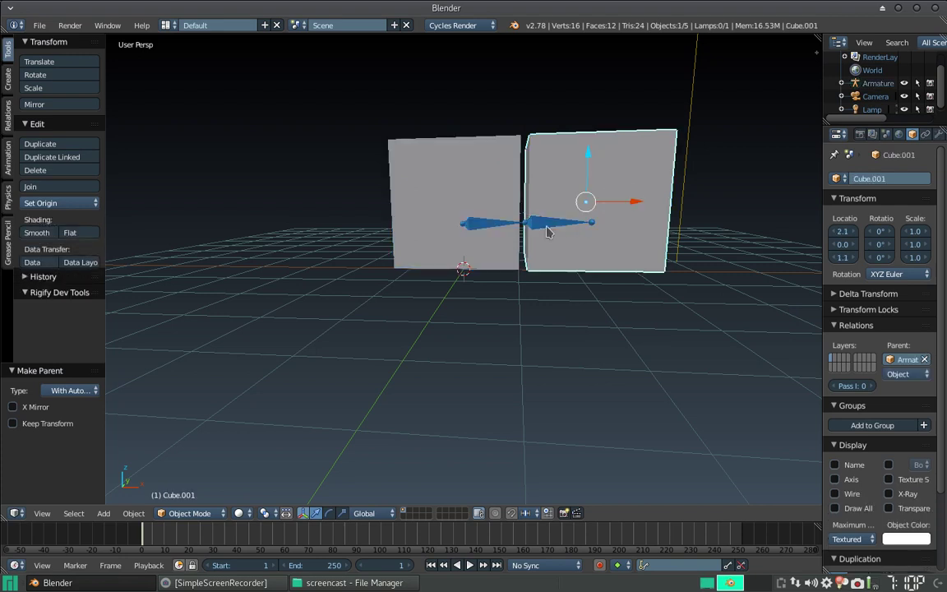
right_click(549, 225)
key(ctrl+Tab)
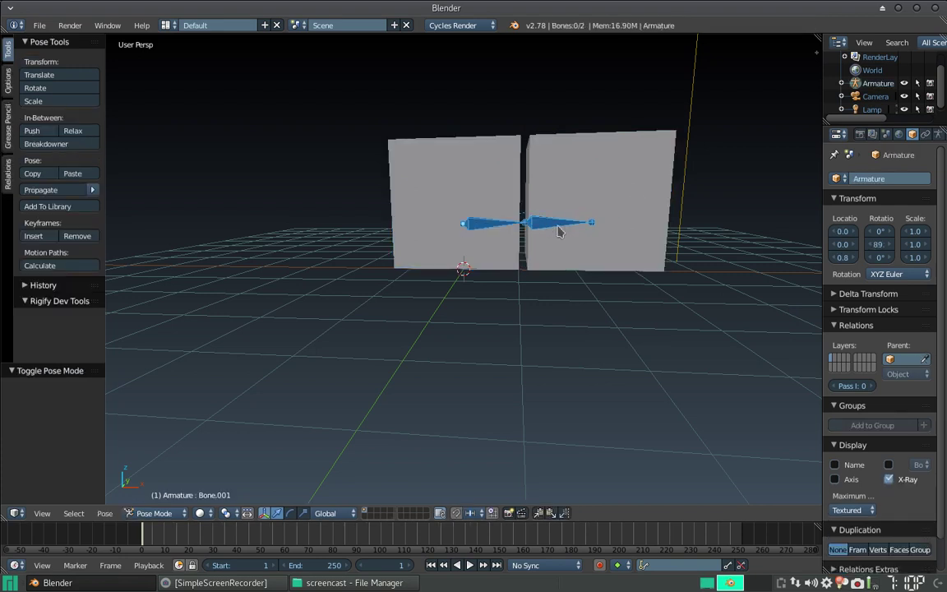
right_click(549, 236)
key(r)
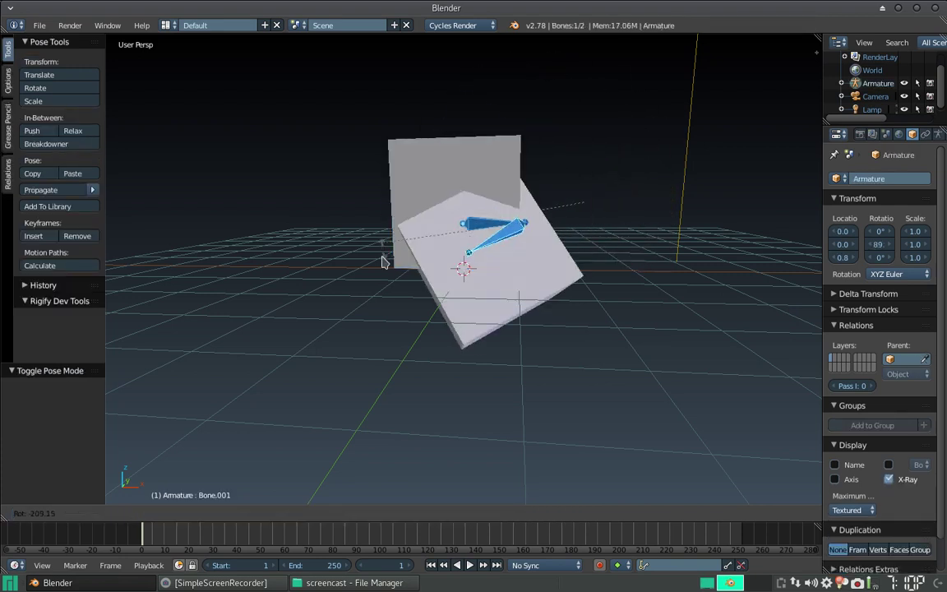
key(Escape)
right_click(465, 228)
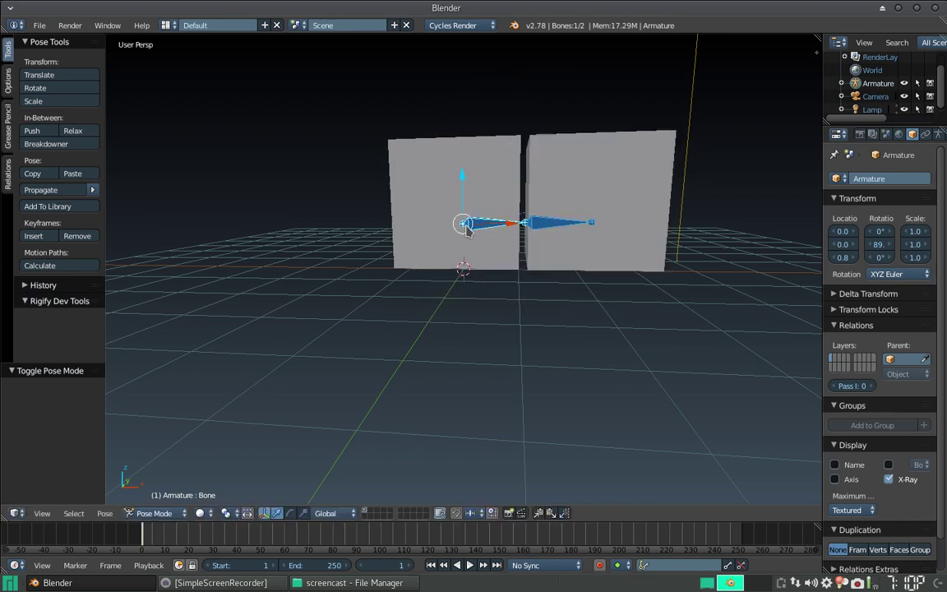
key(r)
key(Escape)
right_click(561, 225)
key(r)
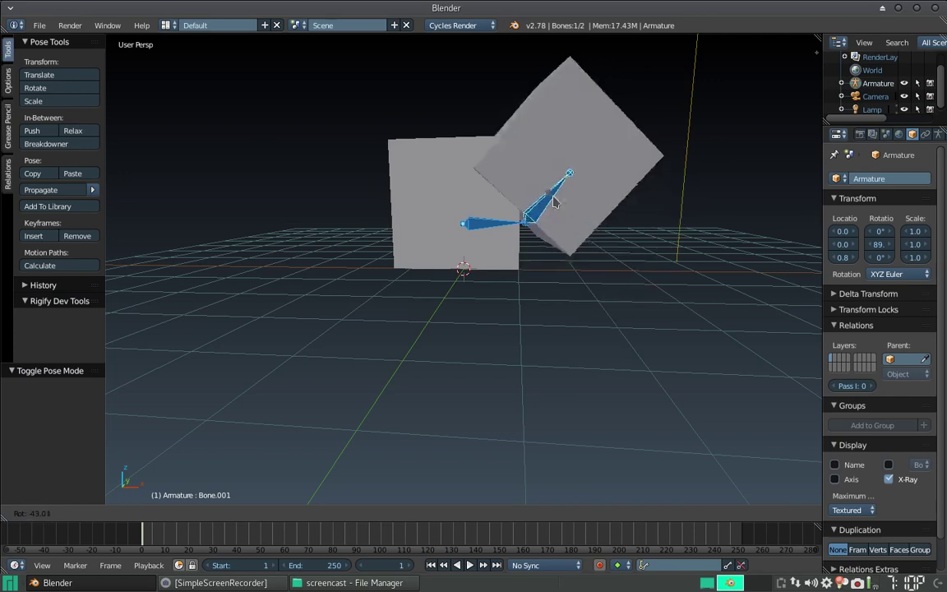
key(Escape)
key(r)
key(Escape)
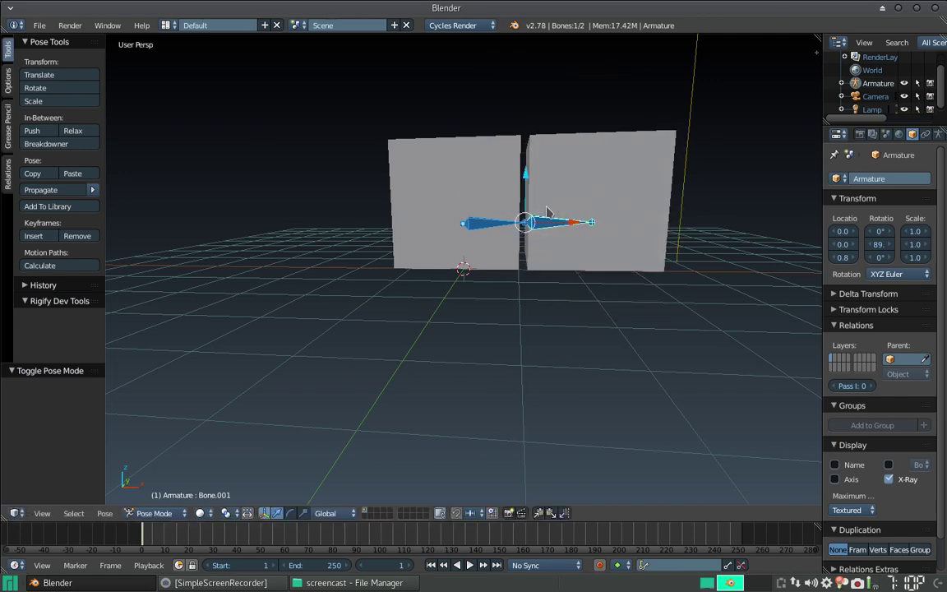
middle_drag(547, 213, 489, 288)
key(r)
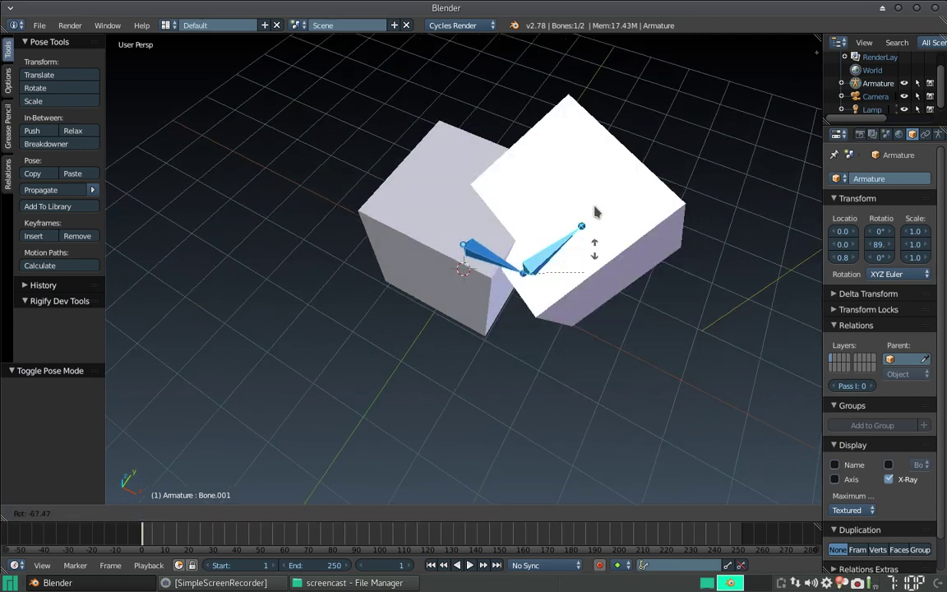
key(Escape)
mouse_move(571, 309)
middle_down()
mouse_move(582, 249)
mouse_move(585, 263)
mouse_move(576, 256)
middle_up()
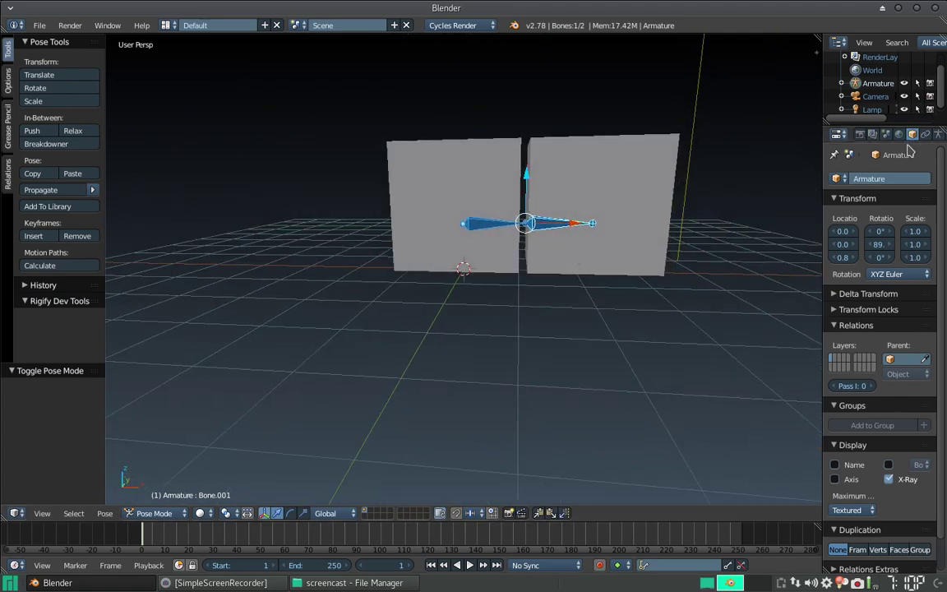
middle_drag(907, 144, 868, 142)
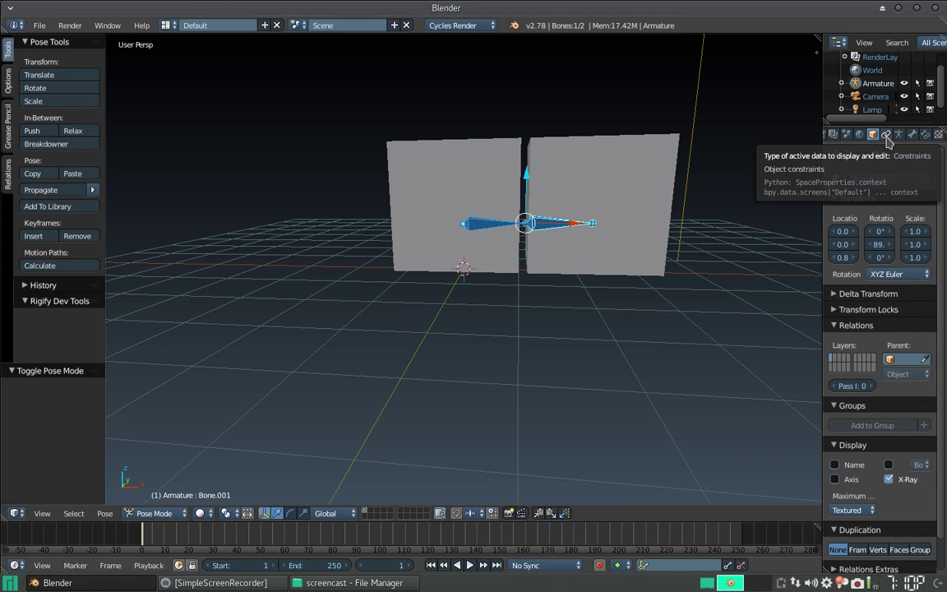
Step: Show the Bone Constraints settings, then select the right cube Cube.001
click(886, 135)
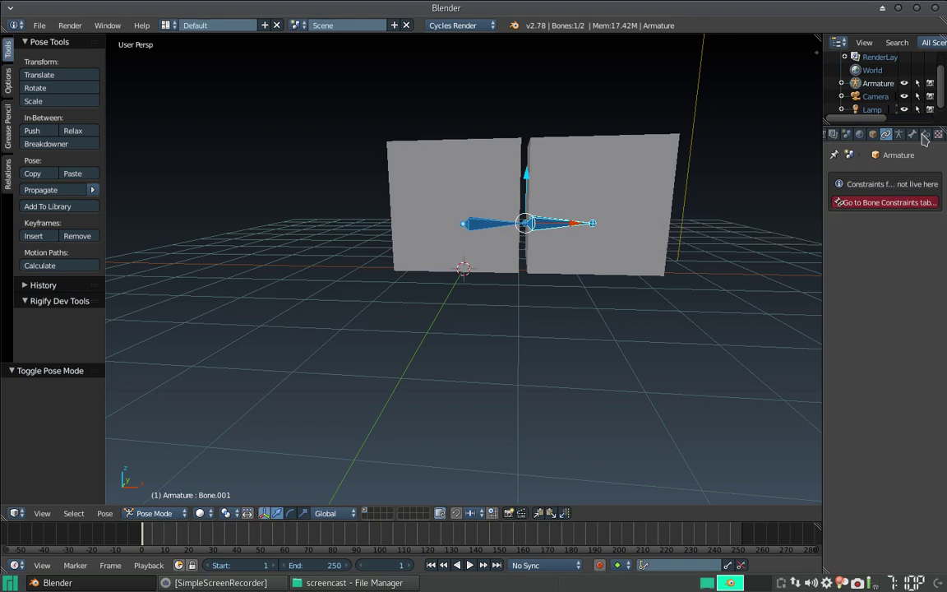
click(925, 135)
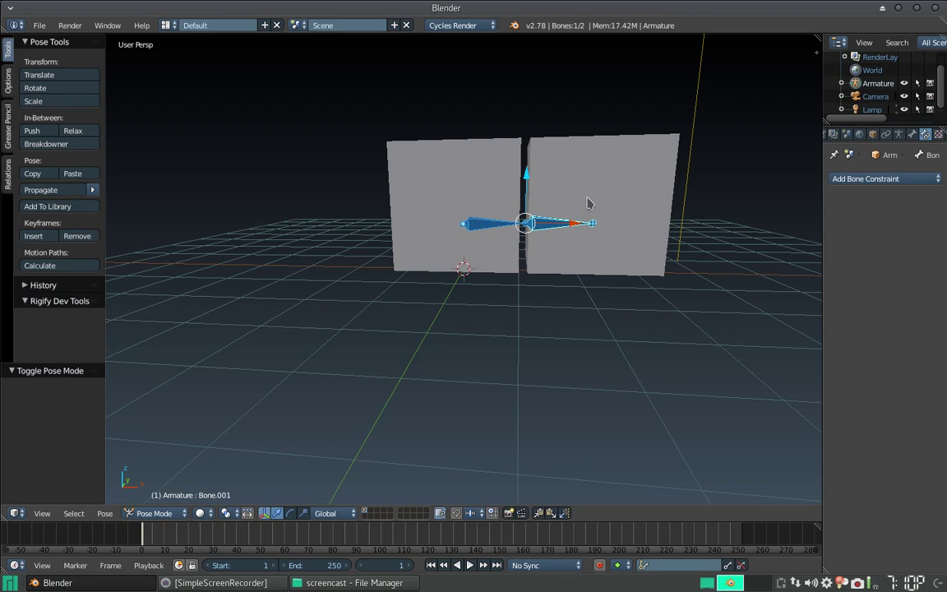
right_click(587, 205)
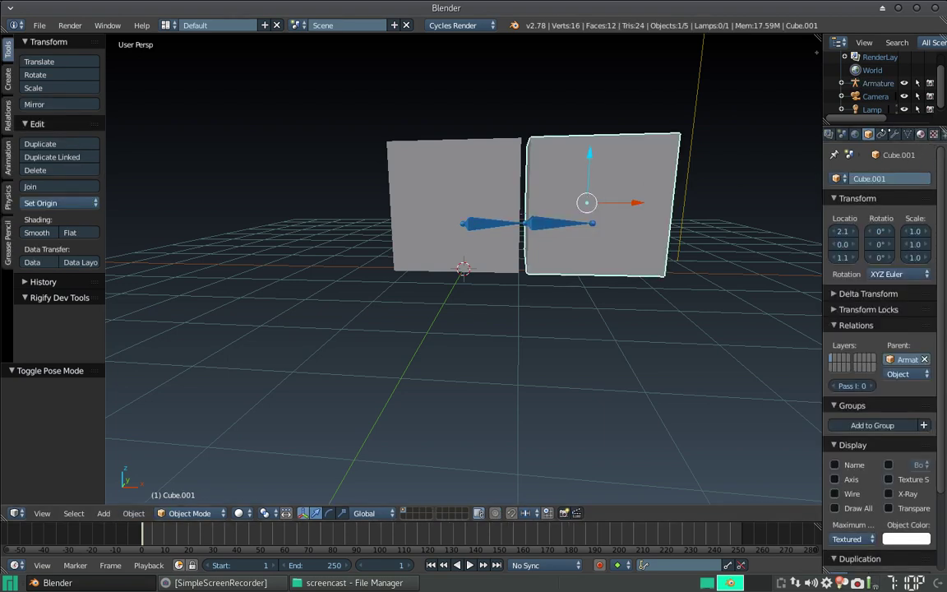
Step: Select Bone.001 and test a Y-axis rotation, cancelling back to rest
right_click(556, 224)
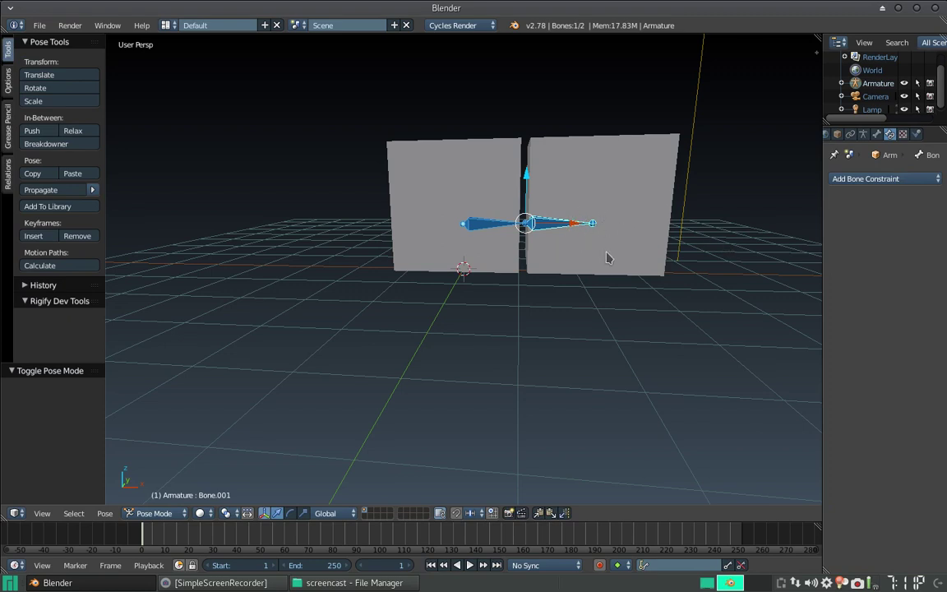
key(r)
key(y)
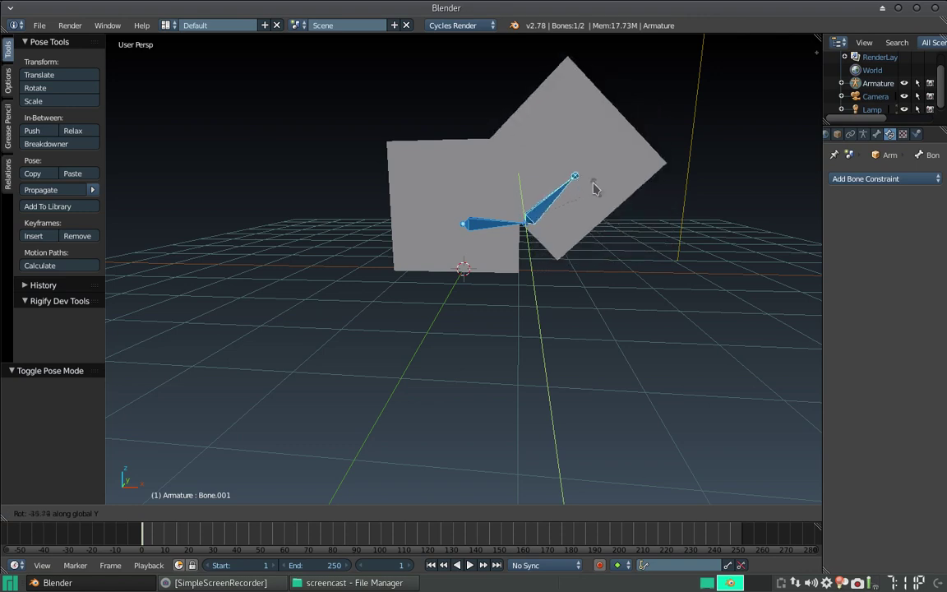
key(Escape)
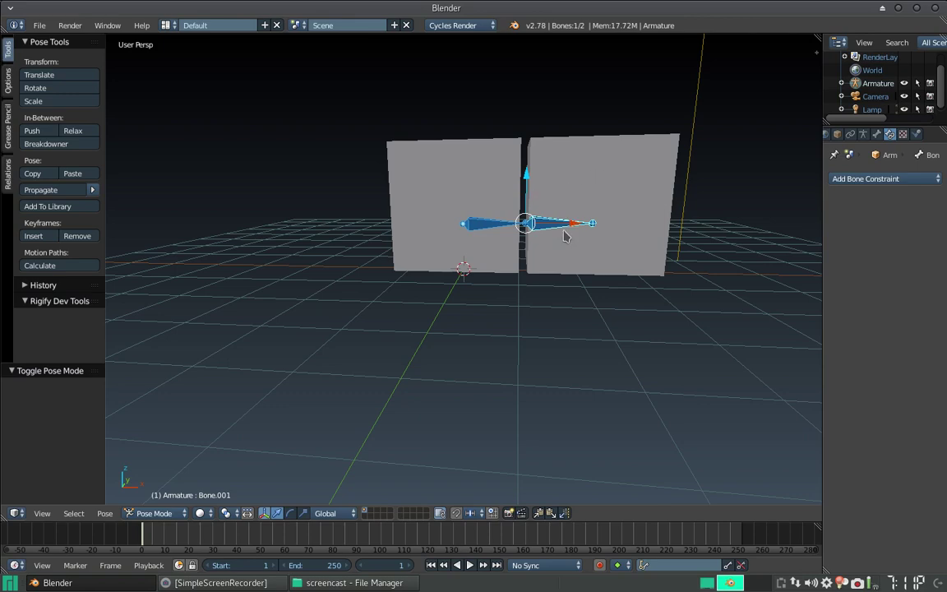
Step: From a higher viewing angle, test-rotate Bone.001 about Y again and cancel
mouse_move(513, 201)
middle_down()
mouse_move(475, 239)
mouse_move(496, 237)
middle_up()
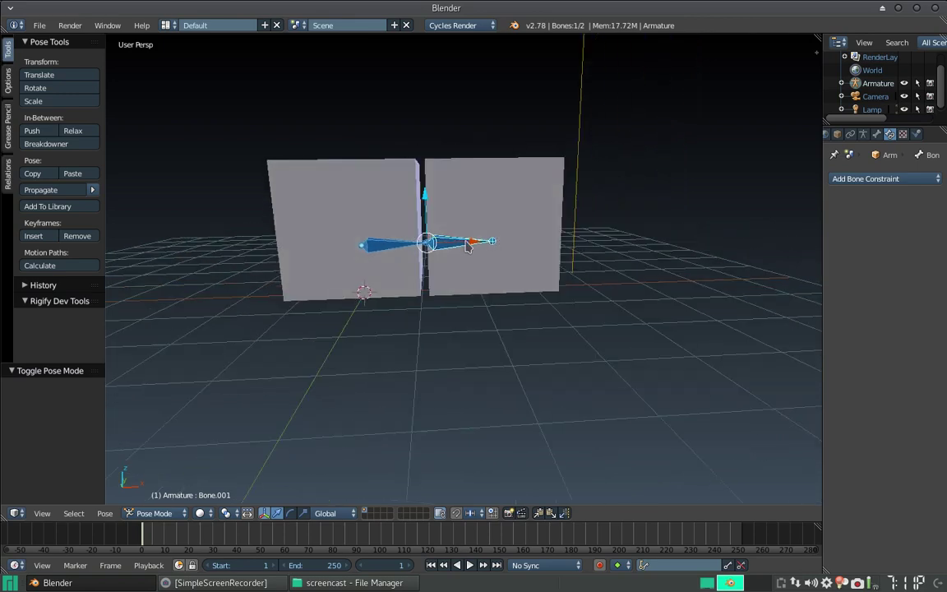
middle_drag(535, 249, 507, 279)
key(r)
key(y)
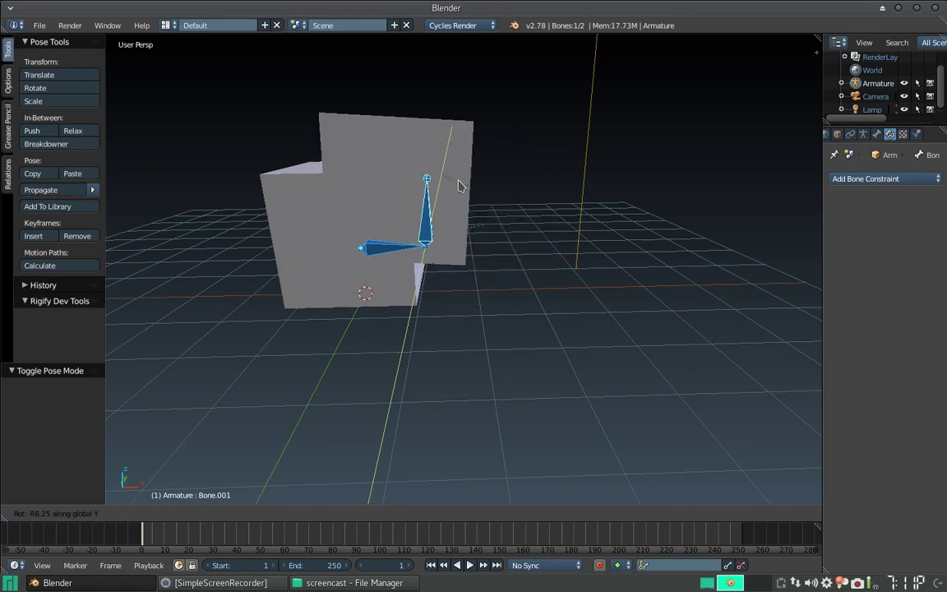
key(Escape)
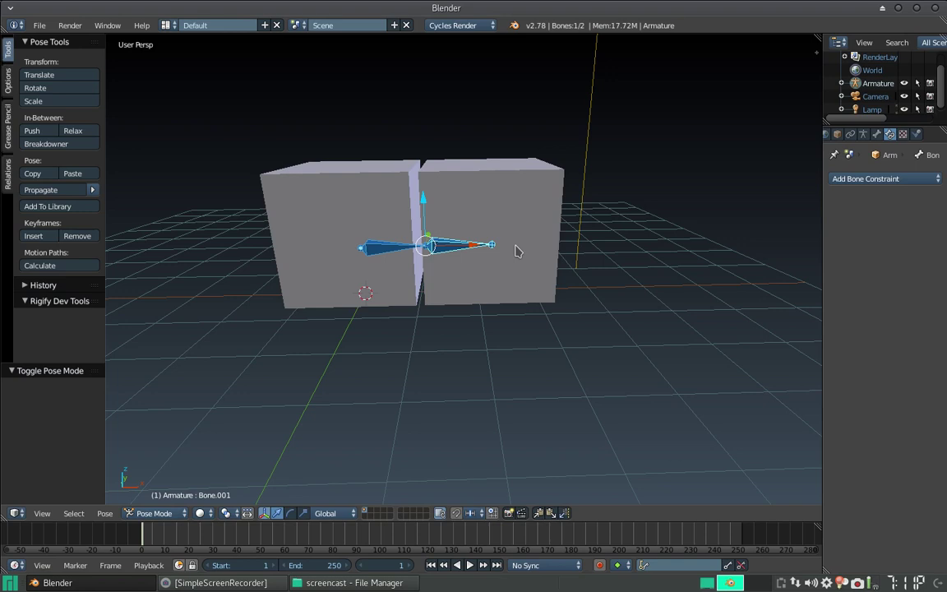
Step: Add a Limit Rotation constraint to Bone.001 and widen the Properties editor to read it
click(886, 181)
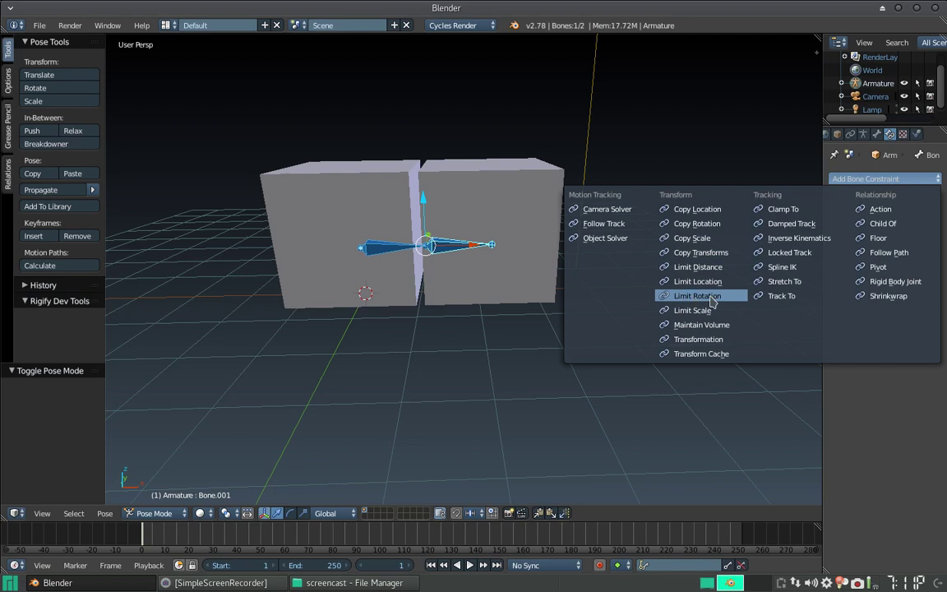
click(714, 298)
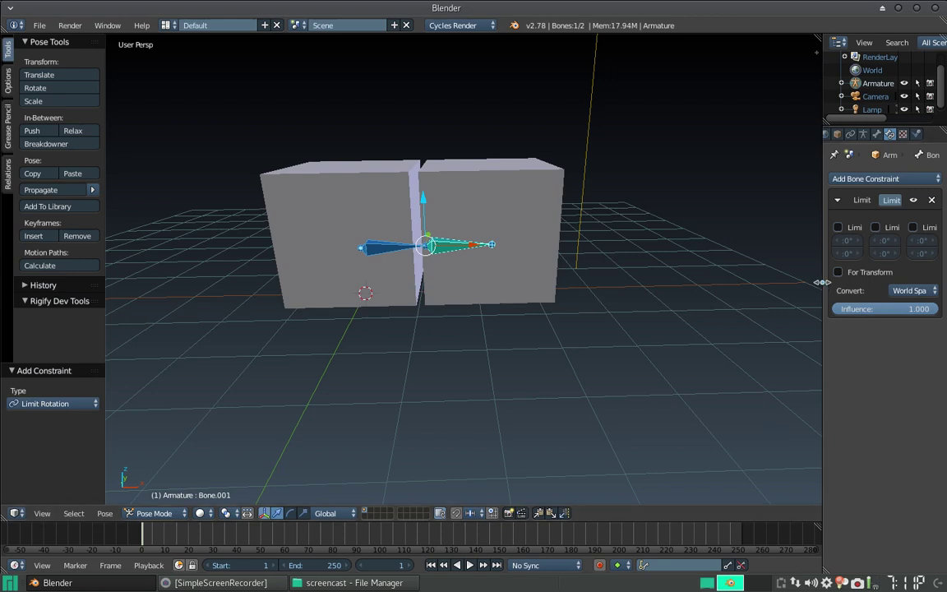
drag(824, 287, 757, 288)
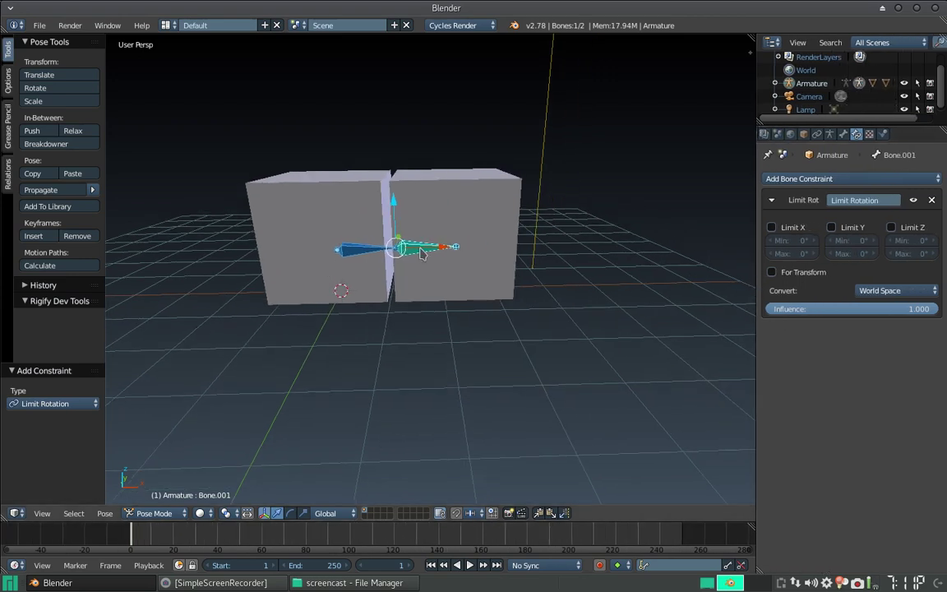
Step: Test-rotate Bone.001 about the Y axis, cancelling to keep the rest pose
mouse_move(386, 226)
middle_down()
mouse_move(362, 230)
mouse_move(518, 312)
middle_up()
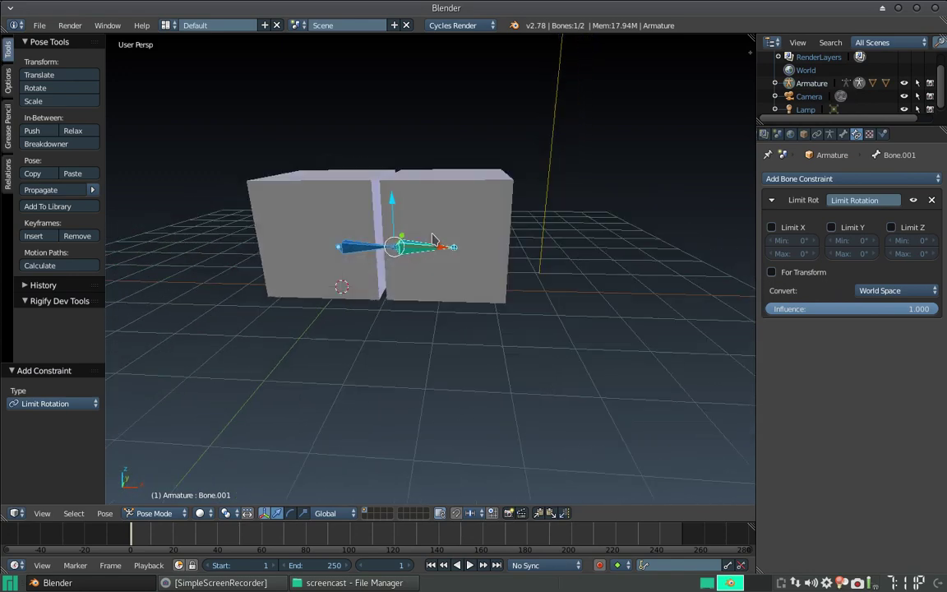
key(r)
key(y)
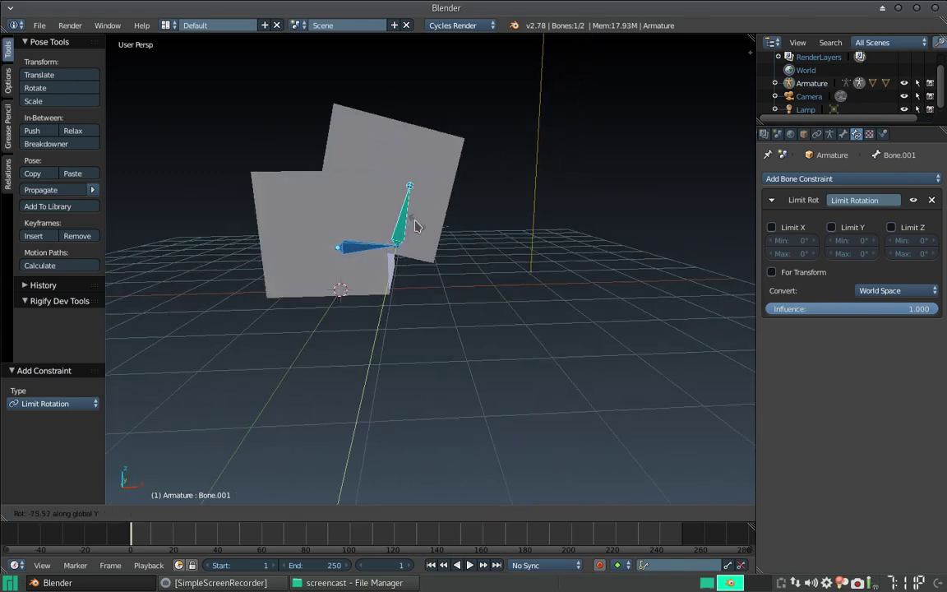
right_click(411, 216)
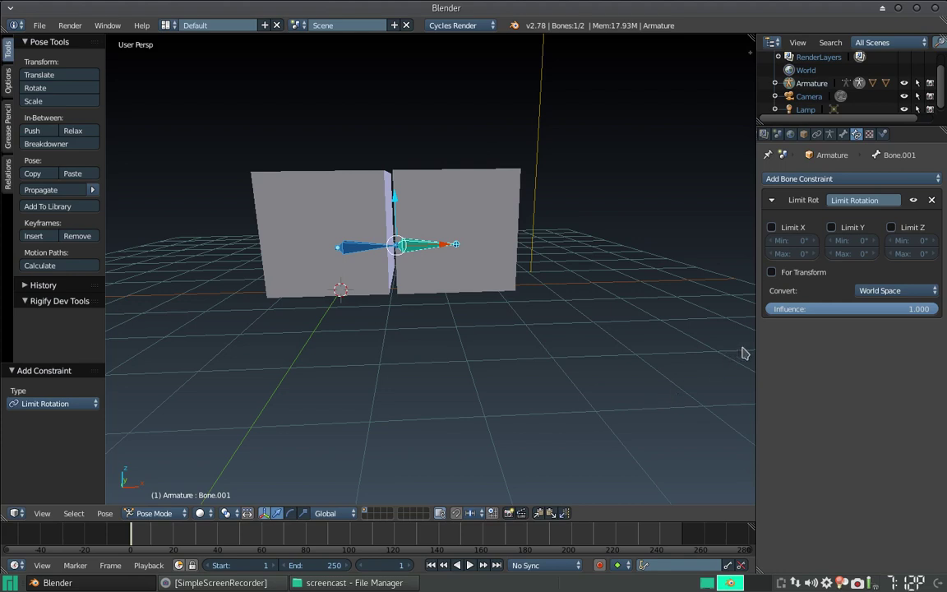
Step: Set the Limit Rotation constraint's Convert space to Local Space
click(886, 291)
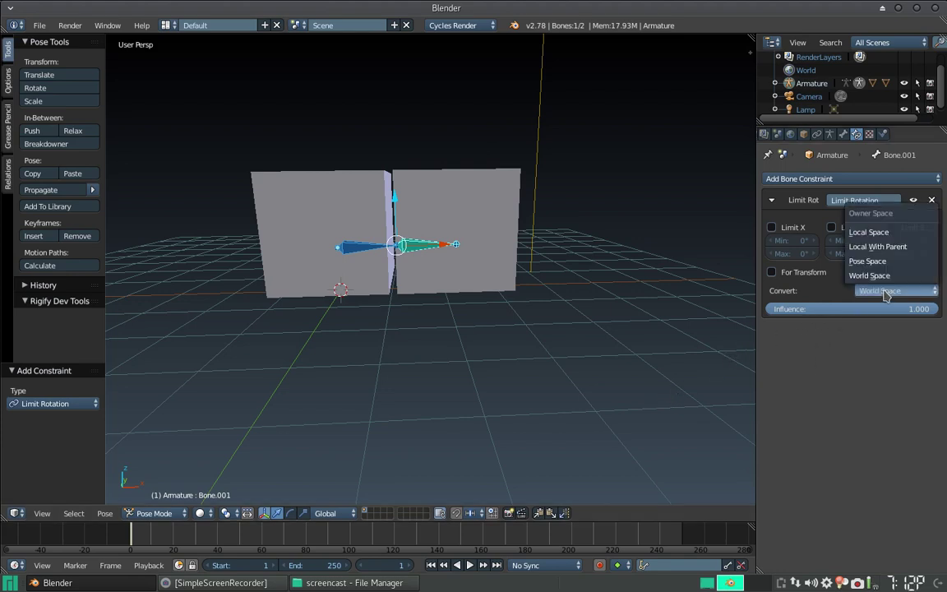
click(888, 238)
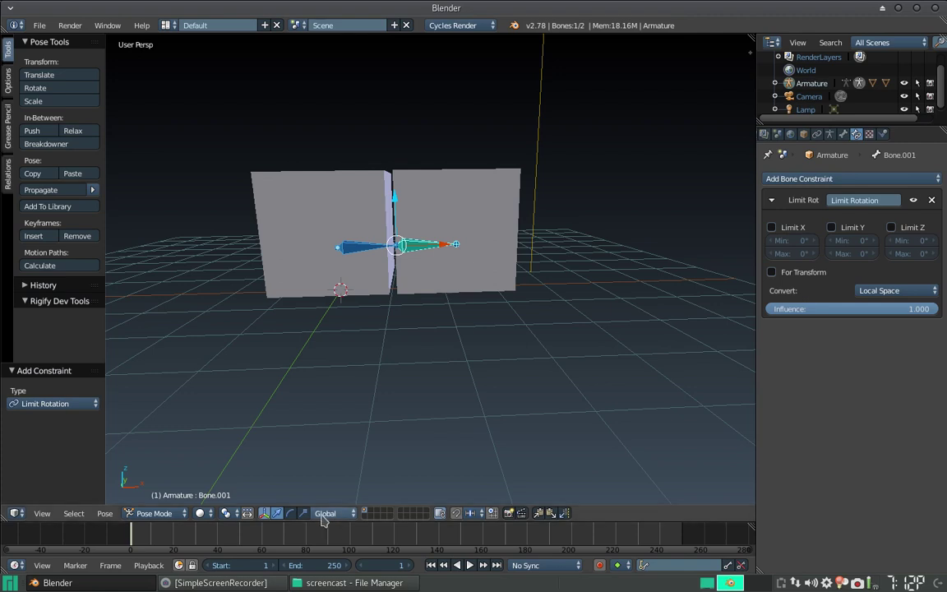
click(327, 515)
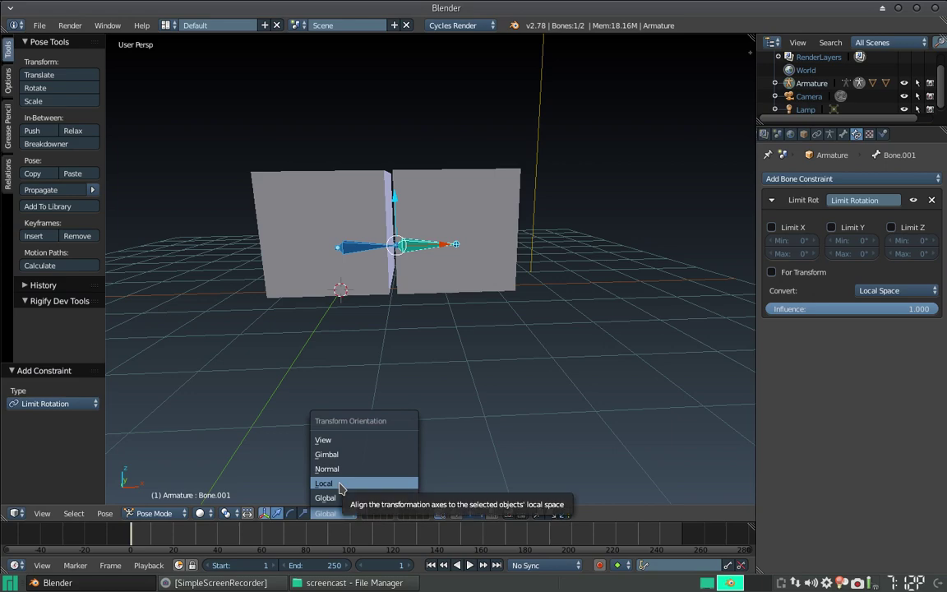
mouse_move(361, 345)
middle_down()
mouse_move(394, 282)
mouse_move(361, 206)
middle_up()
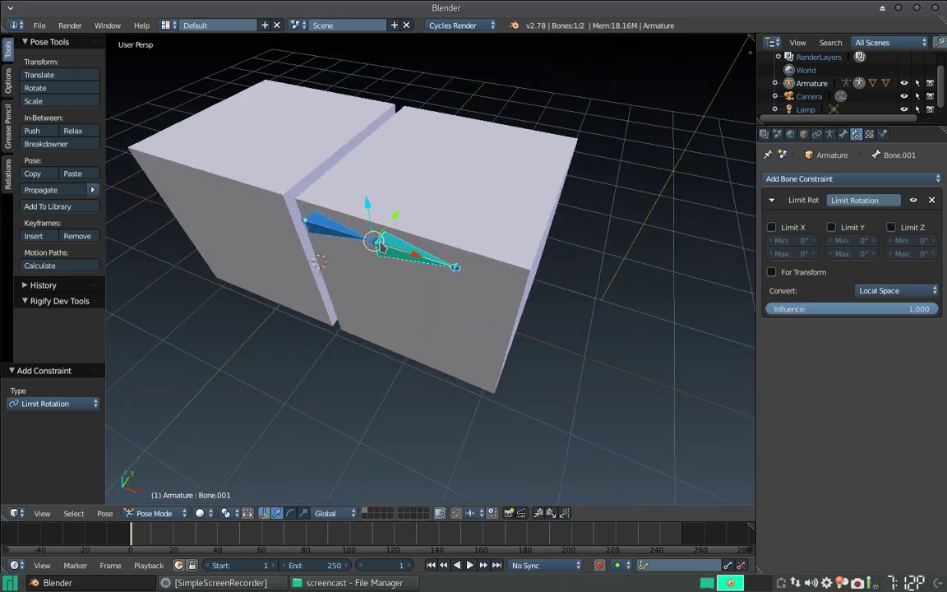
Step: Set the 3D view's Transform Orientation to Local
click(333, 514)
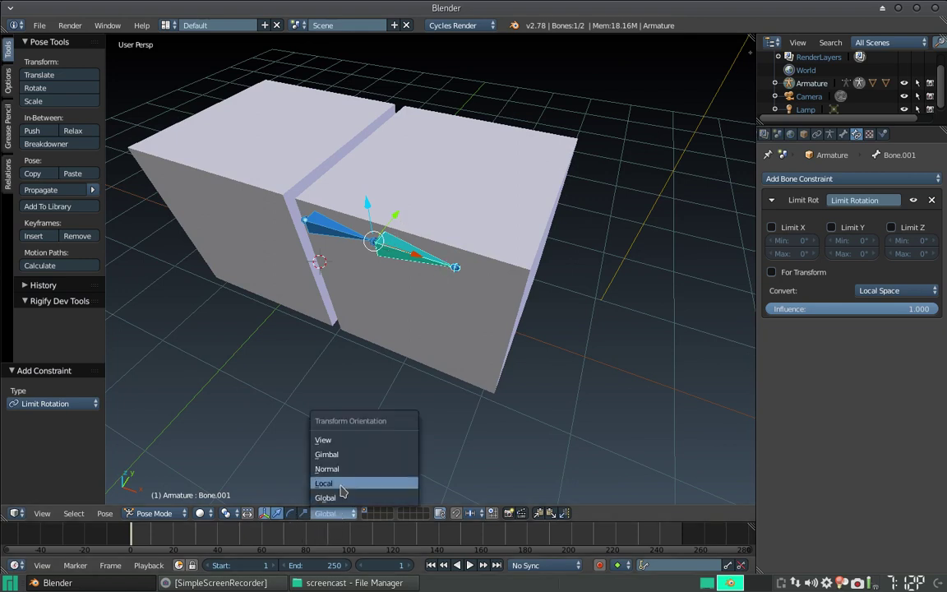
click(343, 485)
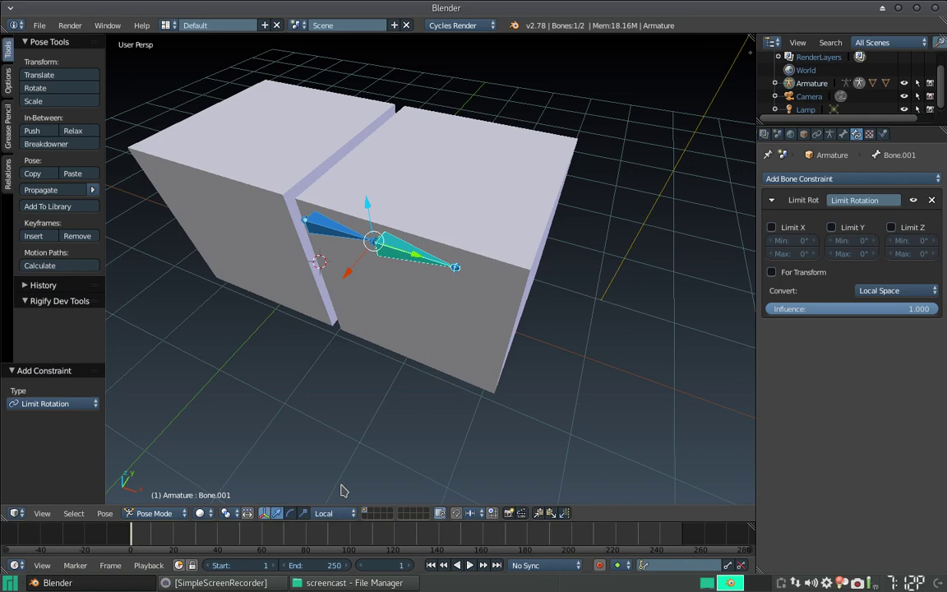
mouse_move(349, 367)
middle_down()
mouse_move(405, 288)
mouse_move(381, 334)
middle_up()
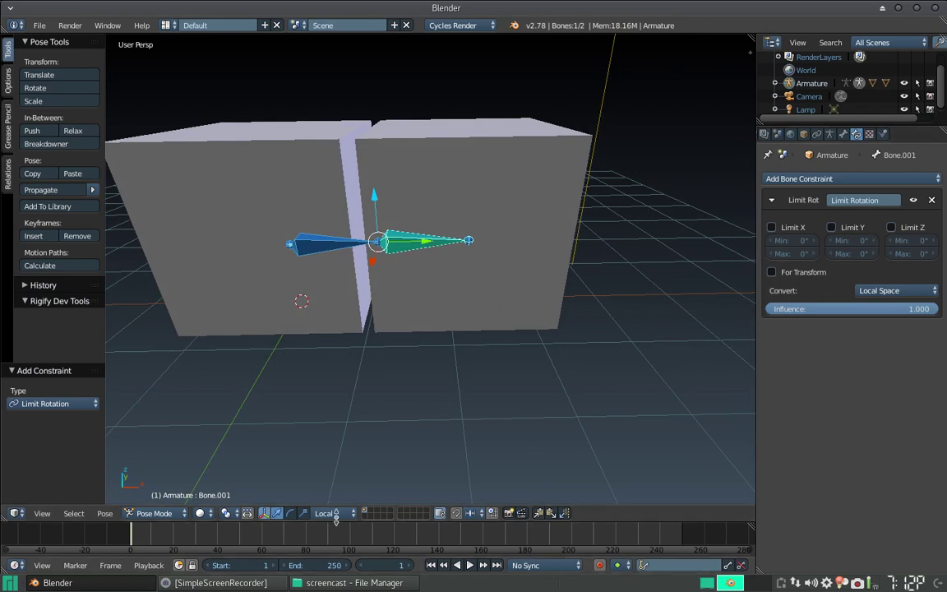
click(329, 513)
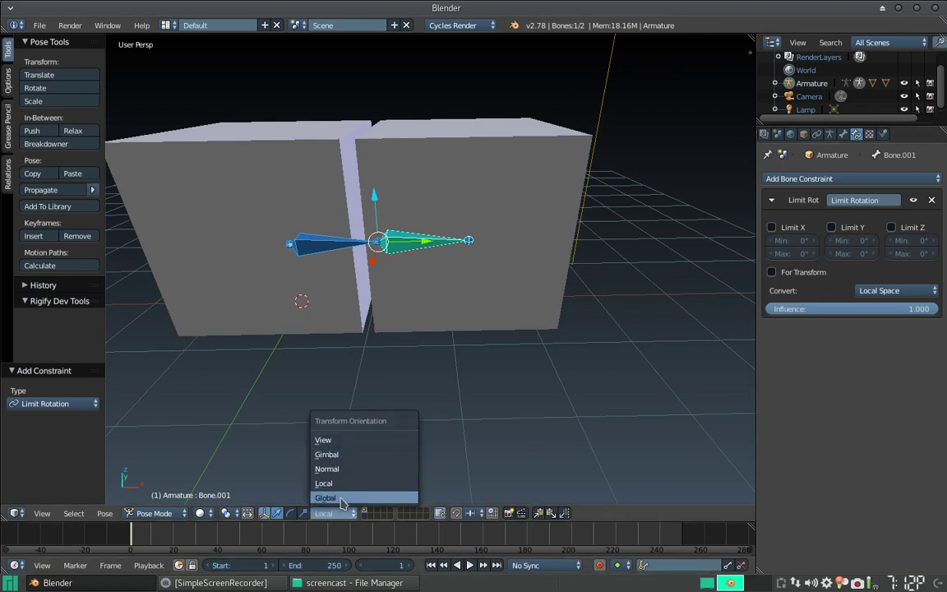
Step: Return Transform Orientation to Global and enable Limit X with a 30° maximum
click(333, 497)
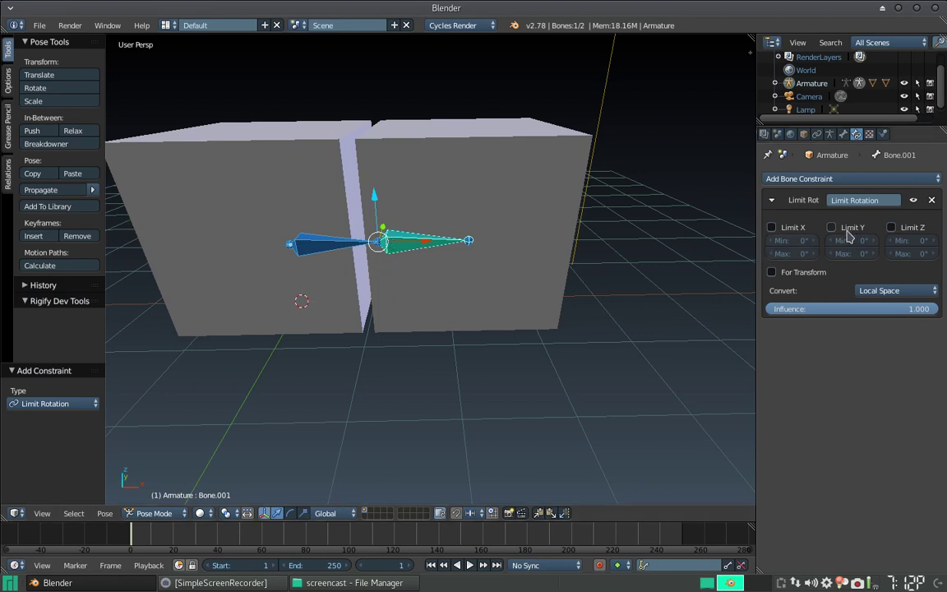
click(777, 229)
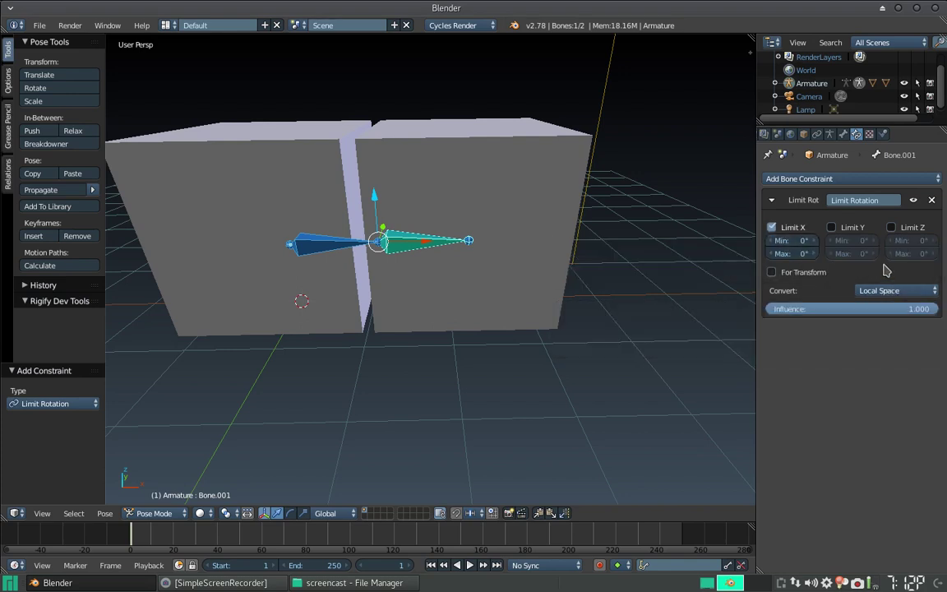
click(789, 253)
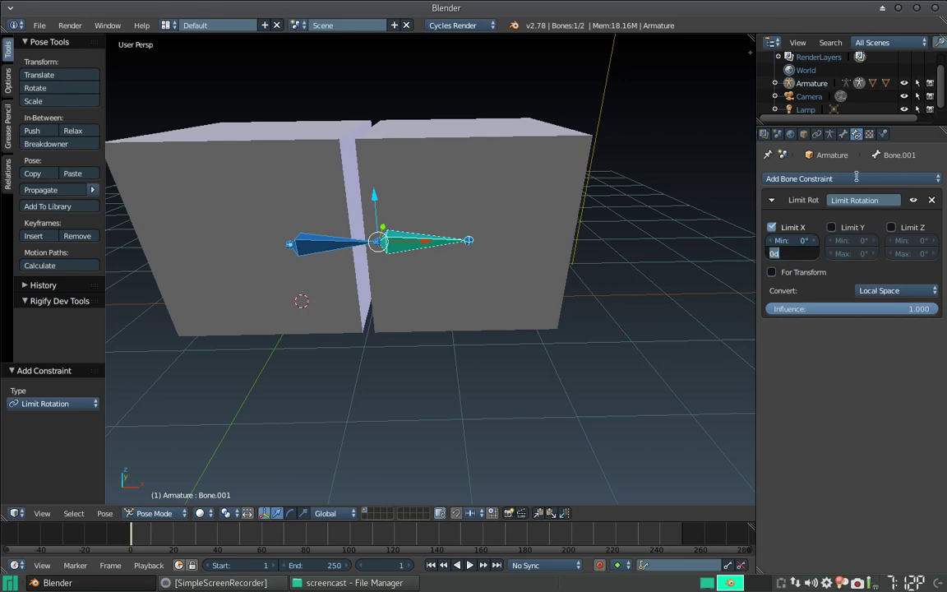
text(30)
key(Return)
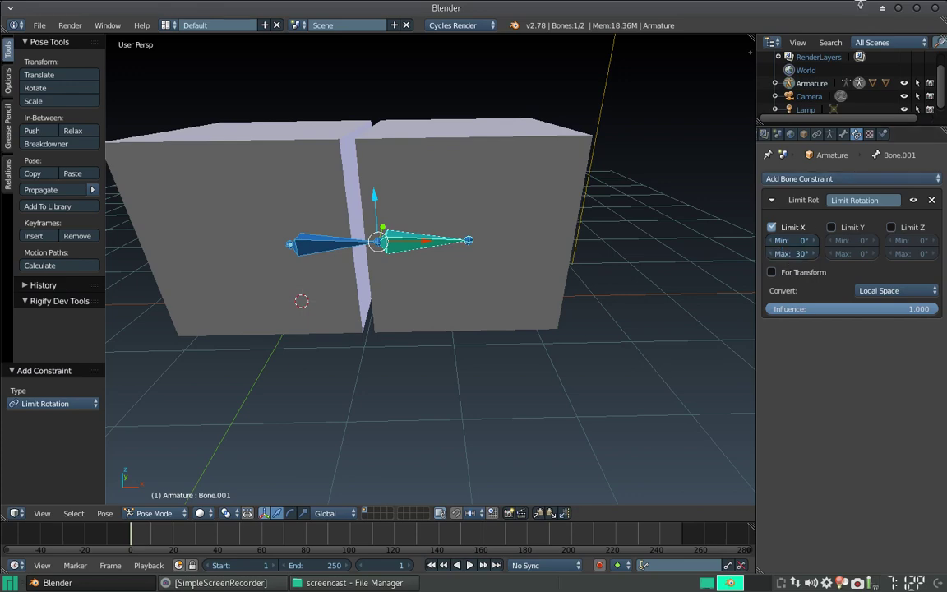
scroll(511, 292, down, 3)
mouse_move(511, 292)
middle_down()
mouse_move(516, 270)
mouse_move(491, 277)
mouse_move(496, 298)
middle_up()
scroll(514, 269, up, 1)
scroll(490, 279, up, 2)
scroll(488, 274, down, 2)
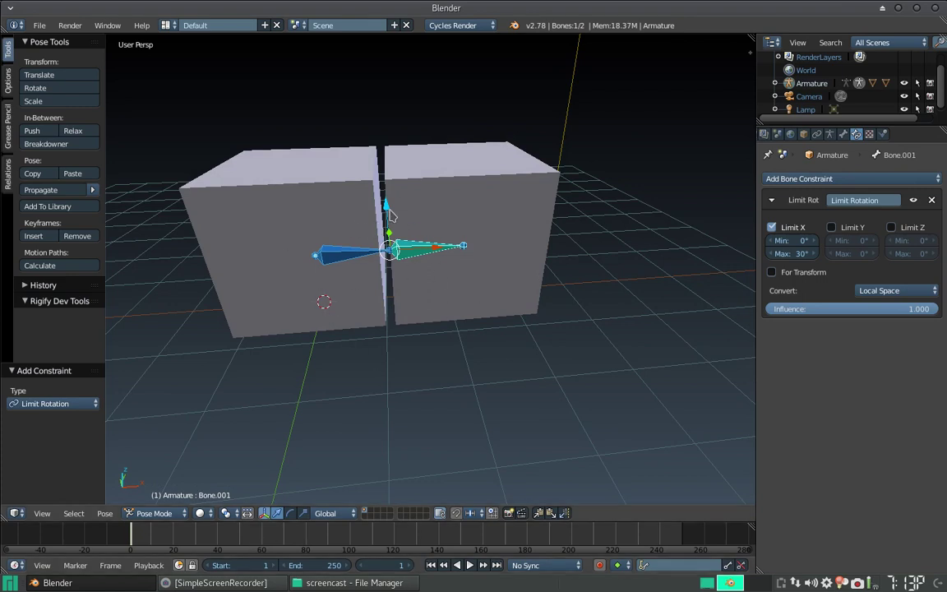
Step: Toggle the Transform Orientation to Local and back to Global
click(335, 515)
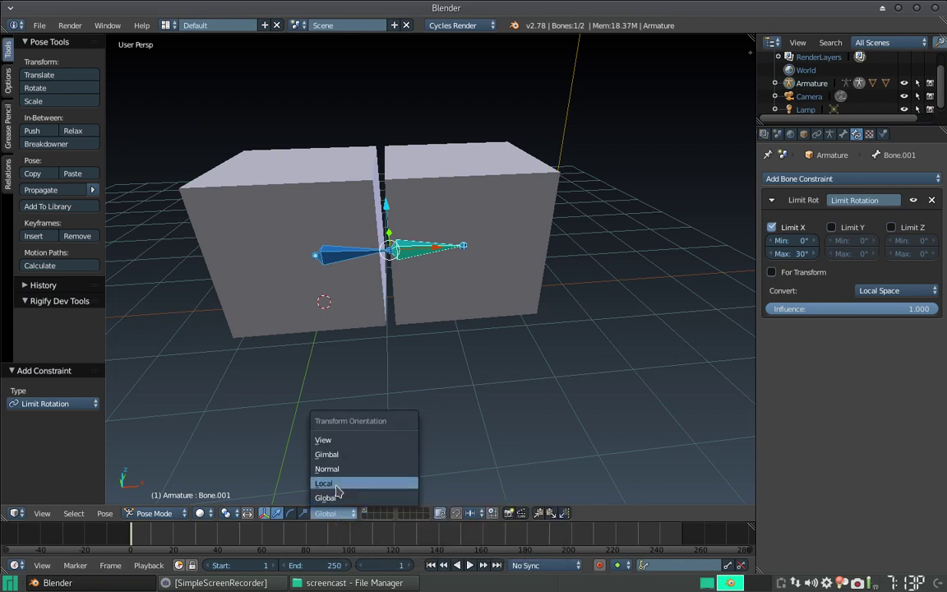
click(329, 482)
click(333, 513)
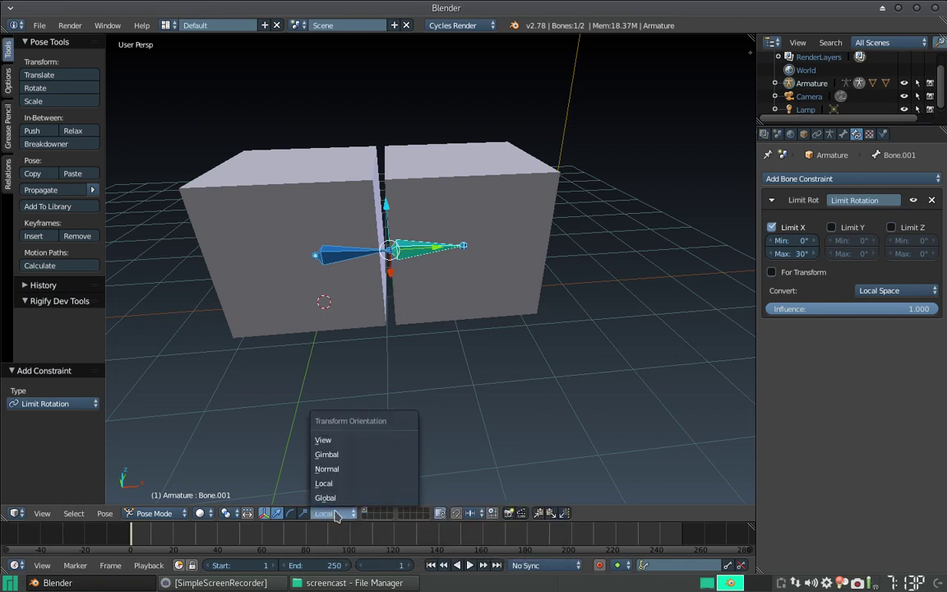
click(326, 498)
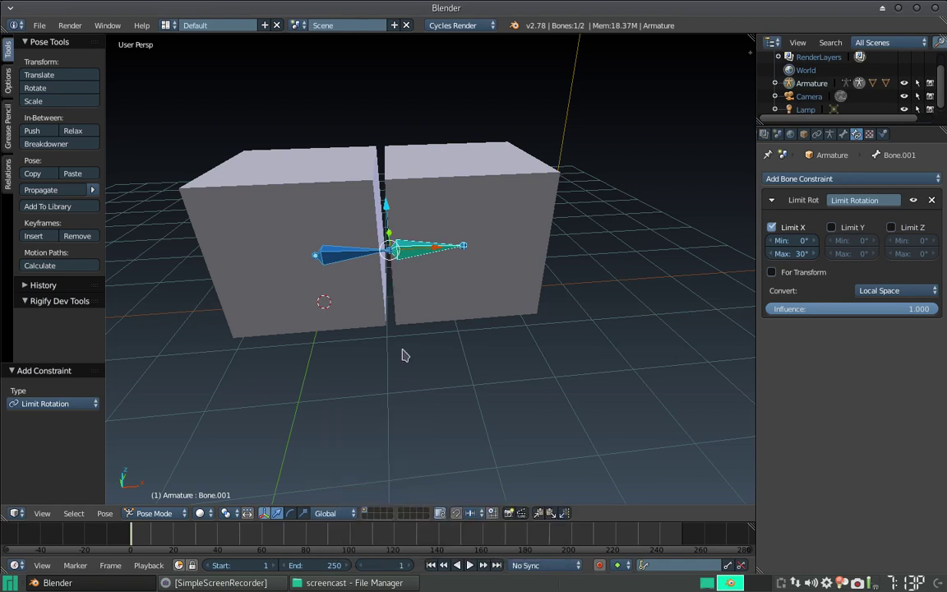
scroll(401, 337, up, 3)
mouse_move(400, 332)
middle_down()
mouse_move(394, 302)
mouse_move(389, 348)
middle_up()
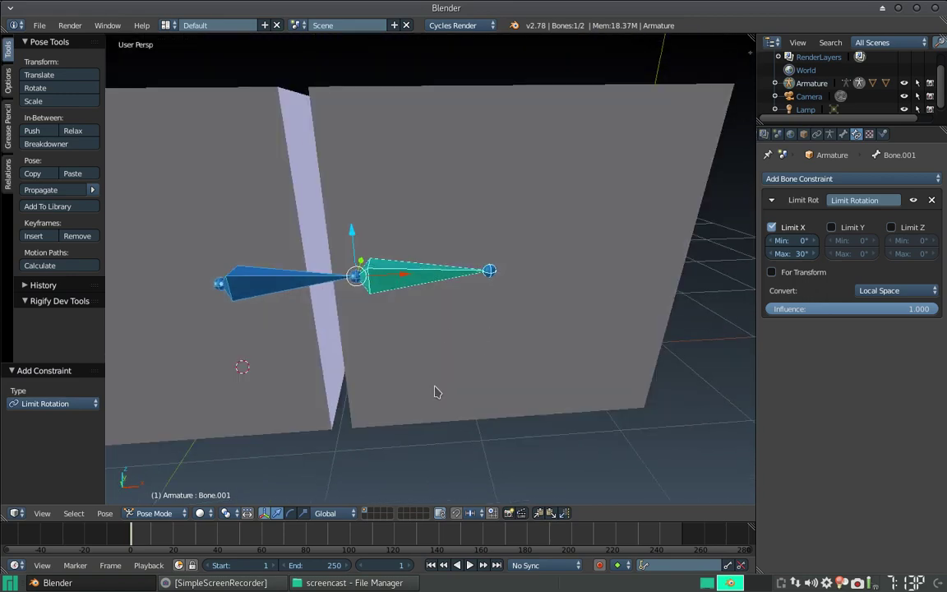
Step: Test-rotate Bone.001 about Y, cancel it, and view the boxes from the left
key(r)
key(y)
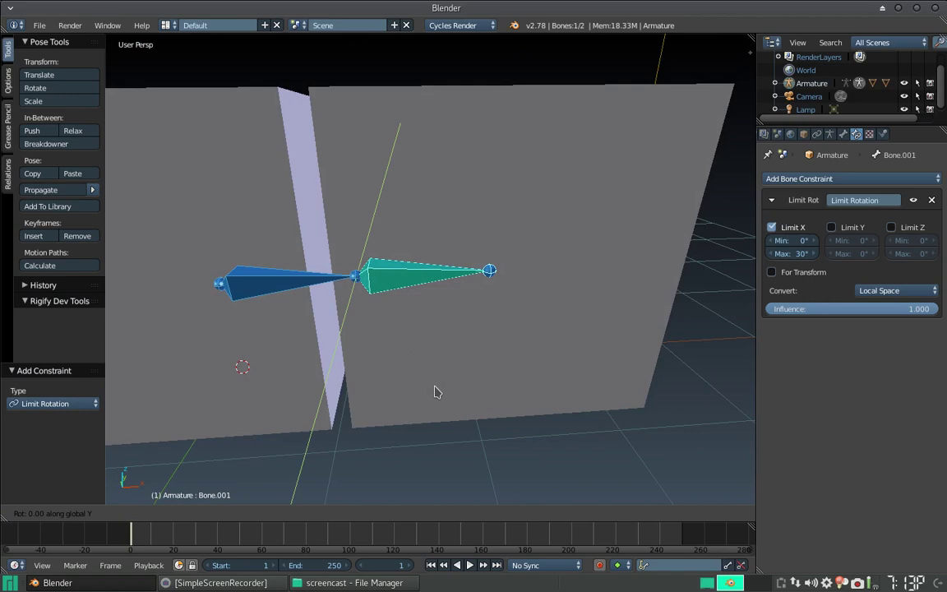
key(Escape)
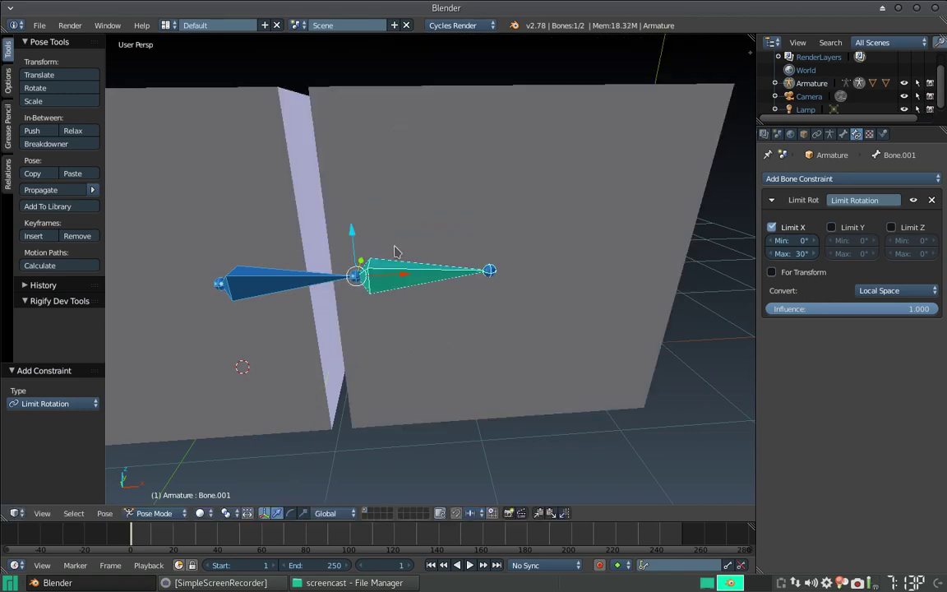
scroll(394, 251, down, 5)
mouse_move(406, 317)
middle_down()
mouse_move(391, 323)
mouse_move(398, 329)
middle_up()
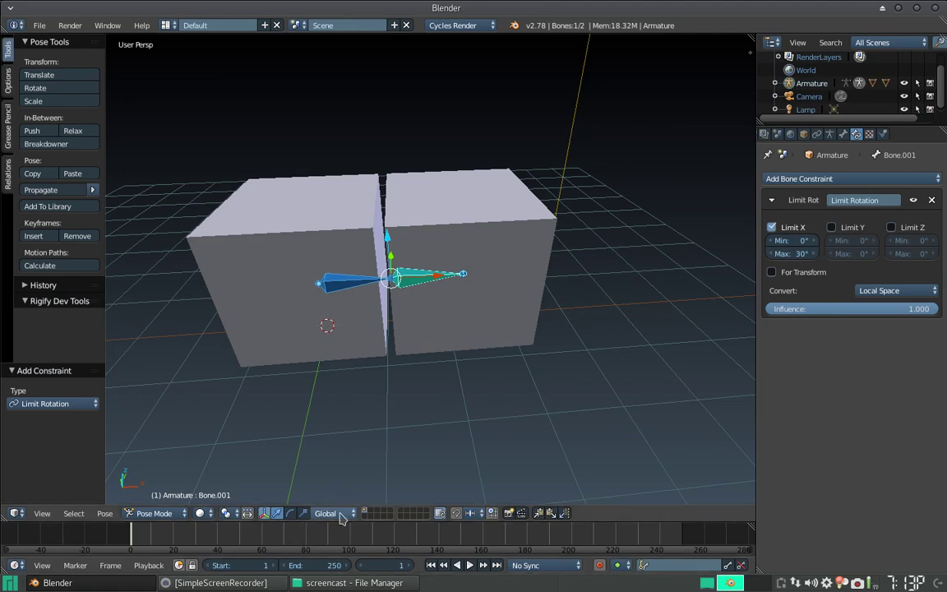
mouse_move(365, 272)
middle_down()
mouse_move(374, 262)
mouse_move(362, 240)
mouse_move(407, 239)
mouse_move(411, 247)
middle_up()
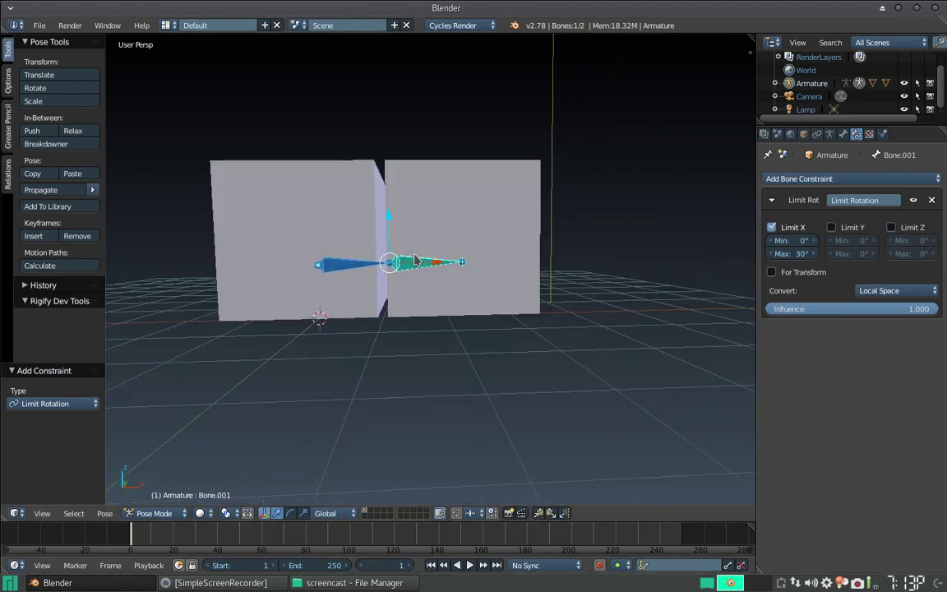
scroll(415, 264, up, 5)
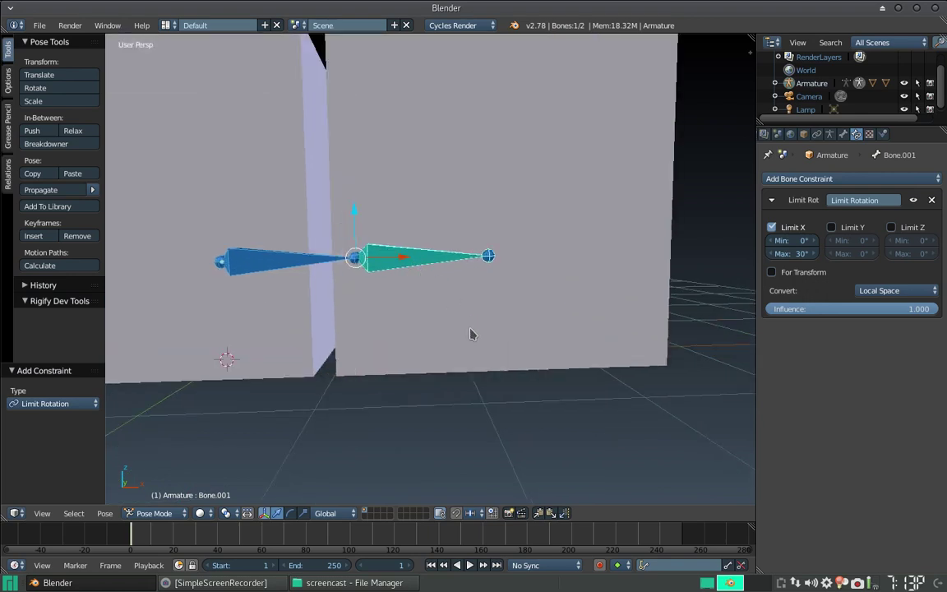
Step: Rotate Bone.001 about global Y by about -104.6° and confirm, tilting its cube up
key(r)
key(y)
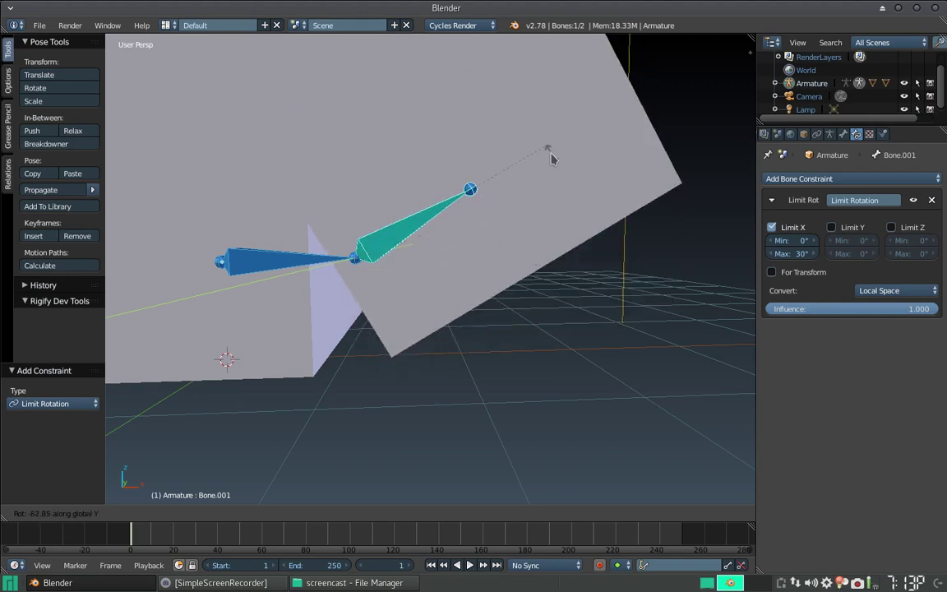
click(408, 92)
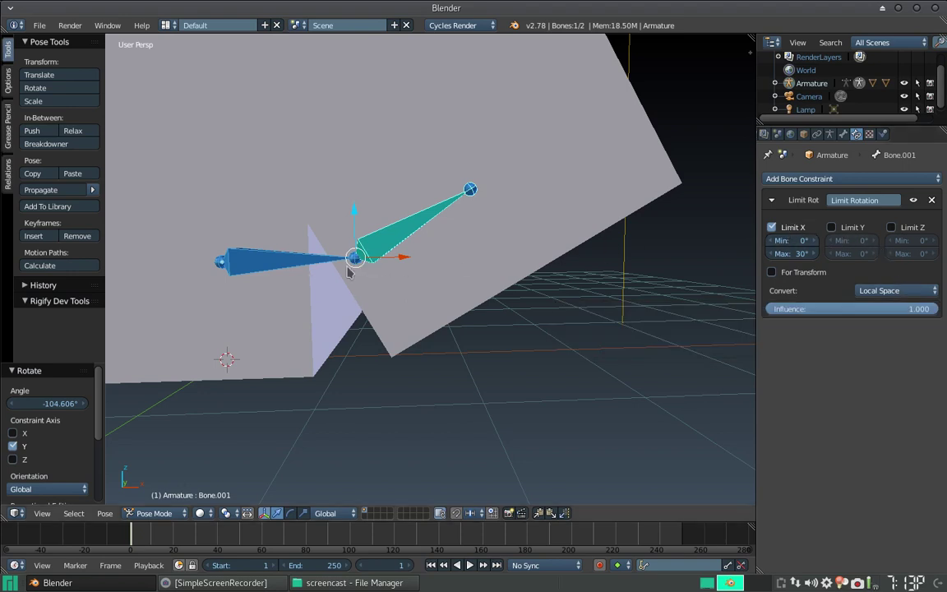
mouse_move(384, 301)
middle_down()
mouse_move(376, 365)
mouse_move(387, 328)
middle_up()
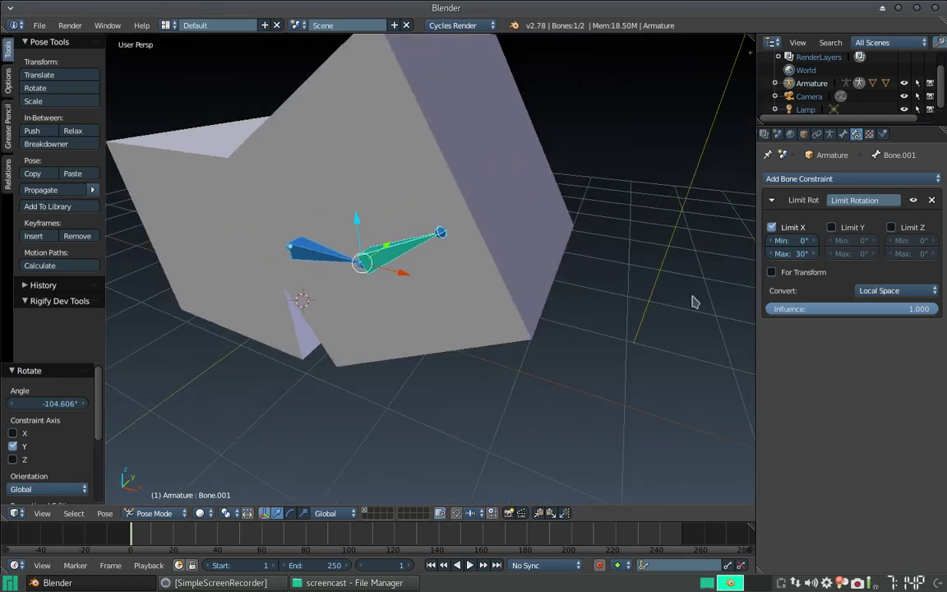
Step: Try World Space for the constraint's Convert setting, then undo back to Local Space
click(888, 292)
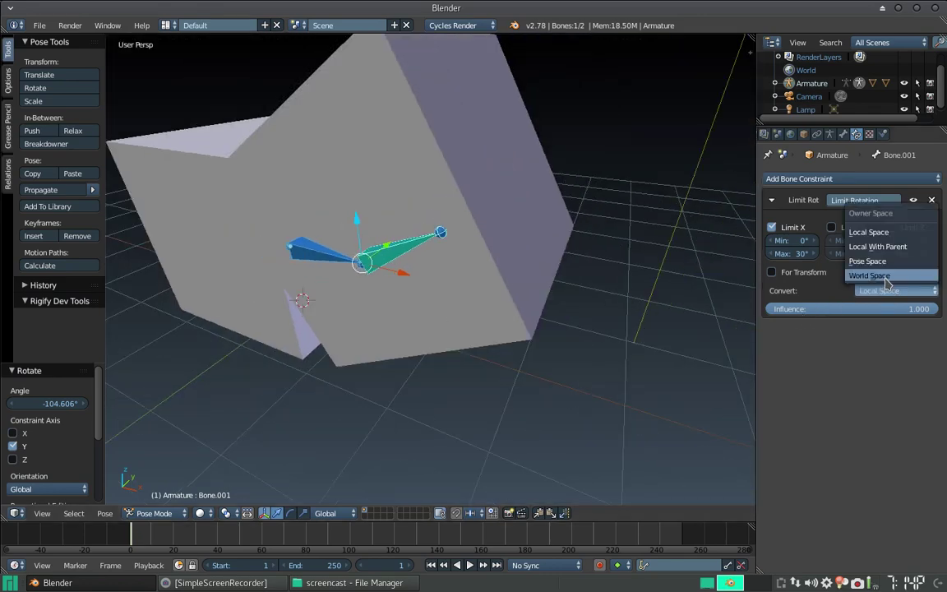
click(869, 276)
mouse_move(328, 293)
middle_down()
mouse_move(366, 288)
mouse_move(379, 256)
mouse_move(337, 232)
middle_up()
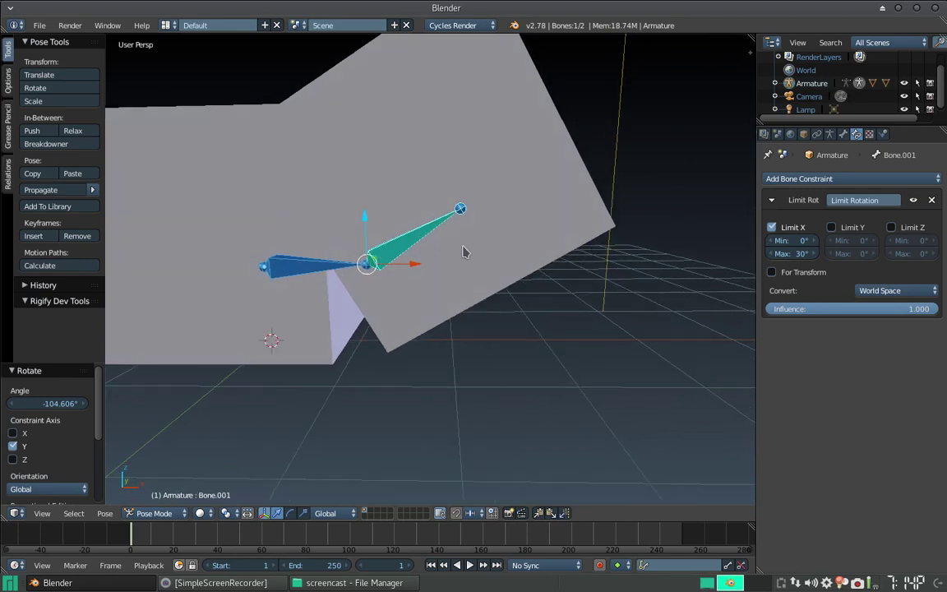
key(ctrl+z)
key(ctrl+z)
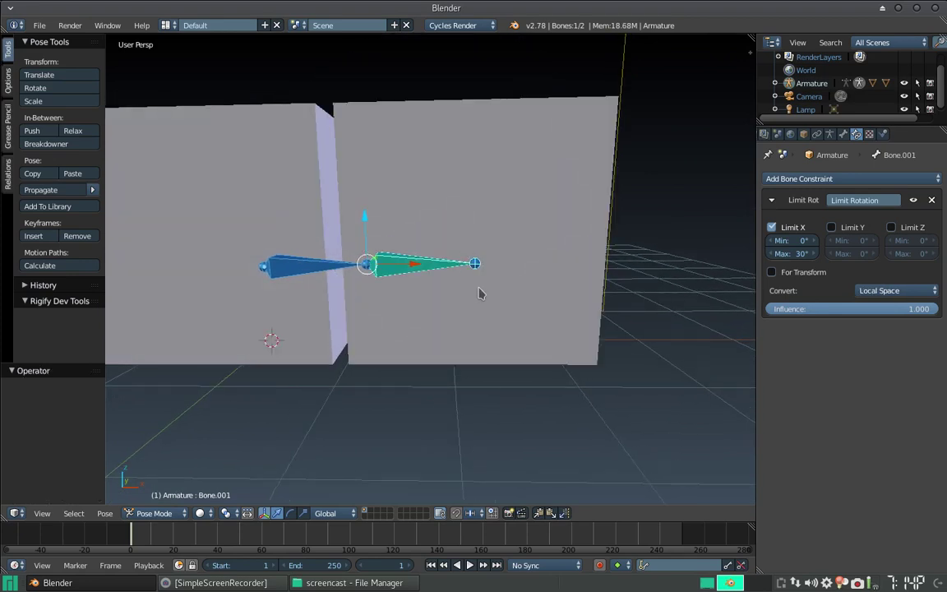
Step: Test-rotate Bone.001 about the Y axis and cancel it
key(r)
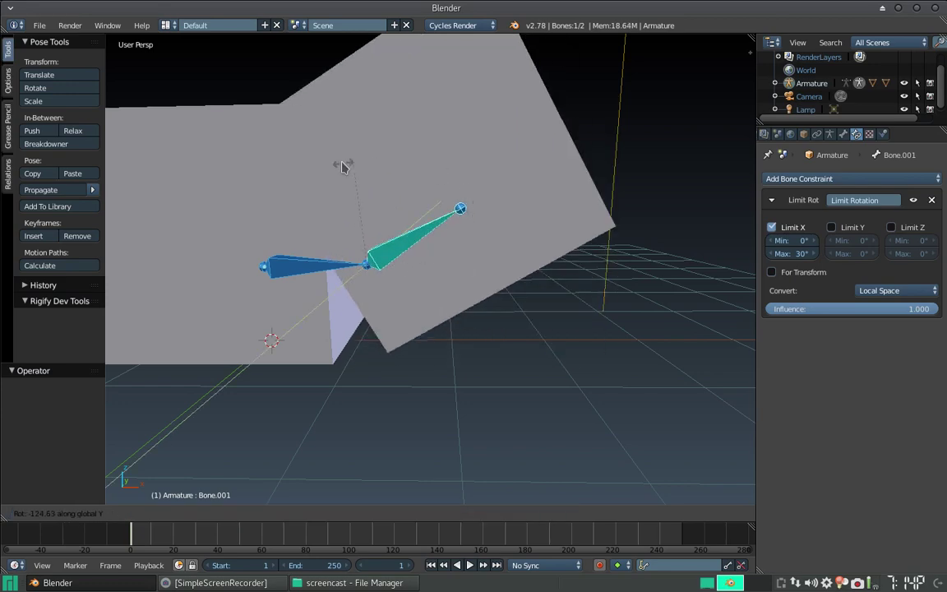
key(y)
key(Escape)
scroll(446, 333, down, 4)
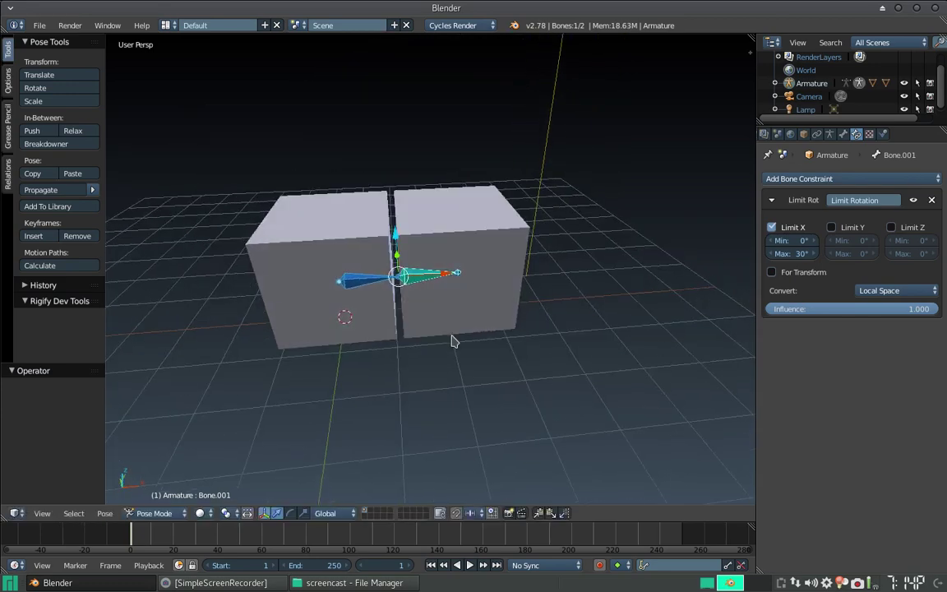
mouse_move(452, 338)
middle_down()
mouse_move(449, 287)
mouse_move(410, 302)
middle_up()
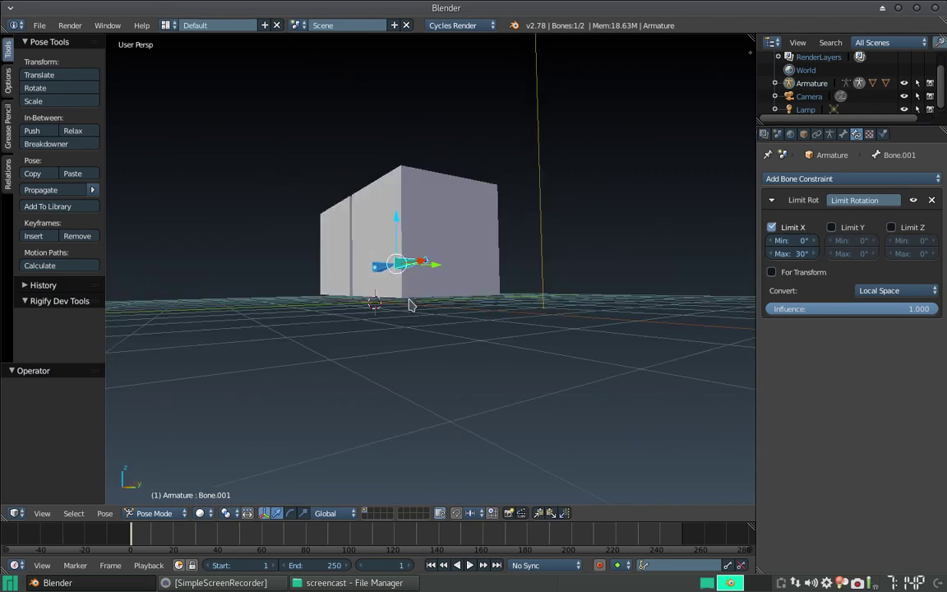
Step: Test-rotate Bone.001 about the X axis and cancel, leaving the rig at rest
key(r)
key(x)
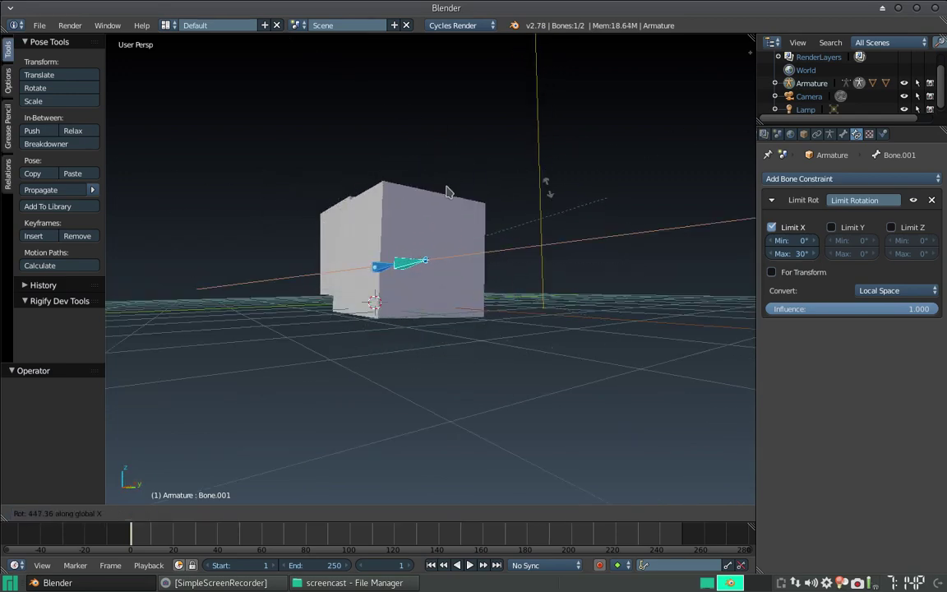
key(Escape)
mouse_move(429, 308)
middle_down()
mouse_move(493, 323)
mouse_move(444, 358)
mouse_move(398, 274)
middle_up()
scroll(437, 323, up, 5)
scroll(437, 323, down, 5)
scroll(415, 296, up, 2)
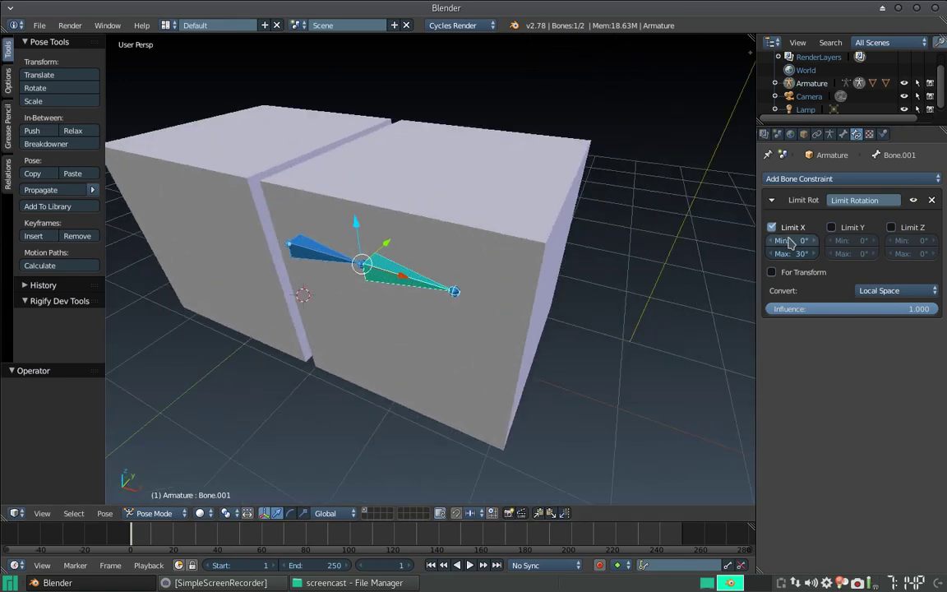
Step: Enable Limit Y with a minimum of 0° and a maximum of 35°
click(848, 228)
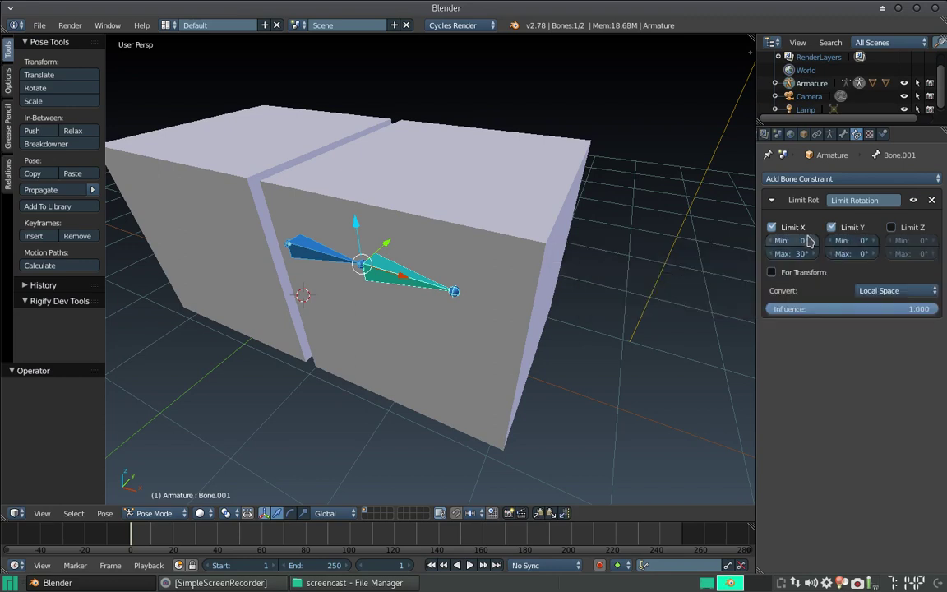
click(846, 240)
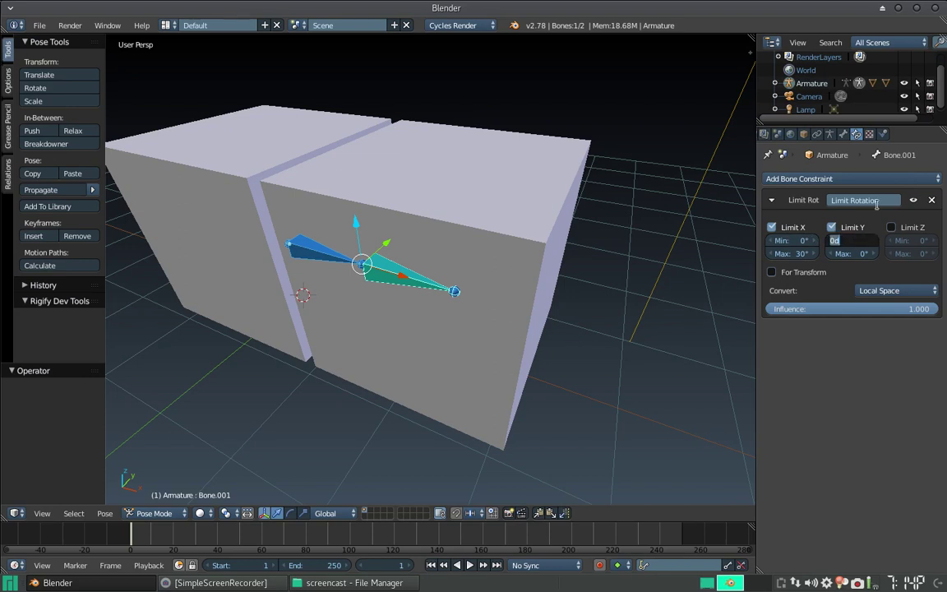
key(Tab)
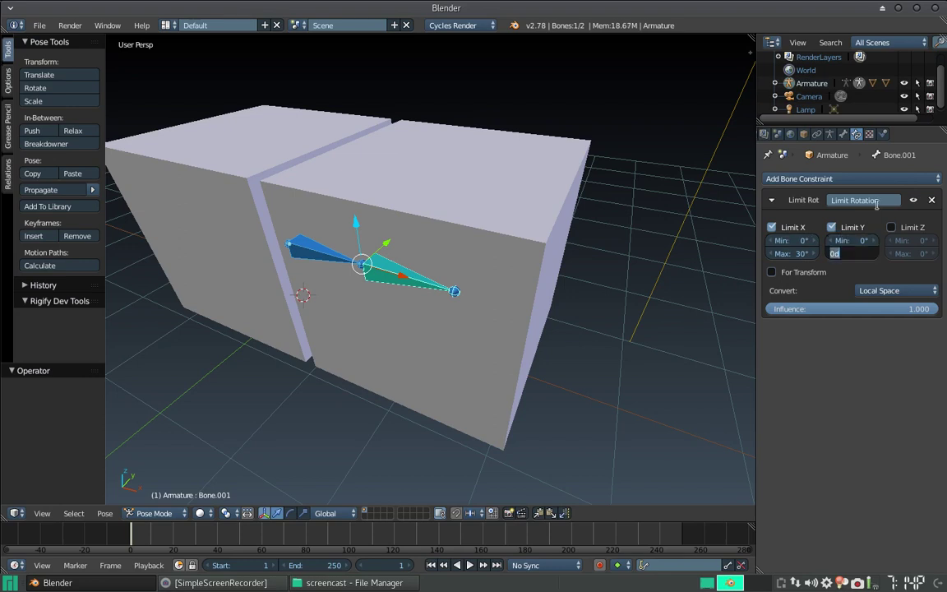
text(35)
key(Return)
Step: Test-rotate Bone.001 to check the new limits, cancelling each rotation
middle_drag(459, 182, 501, 353)
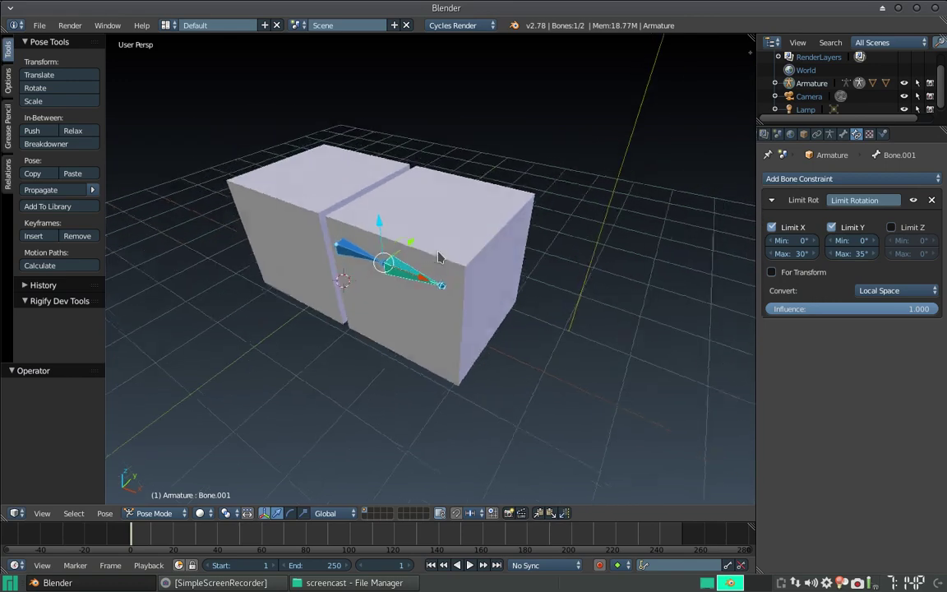
key(r)
key(x)
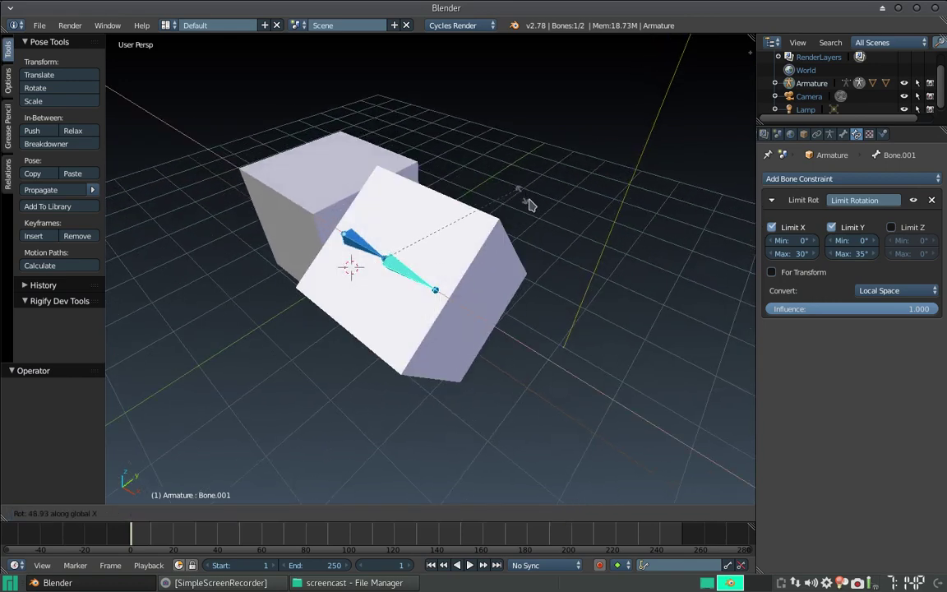
key(Escape)
key(r)
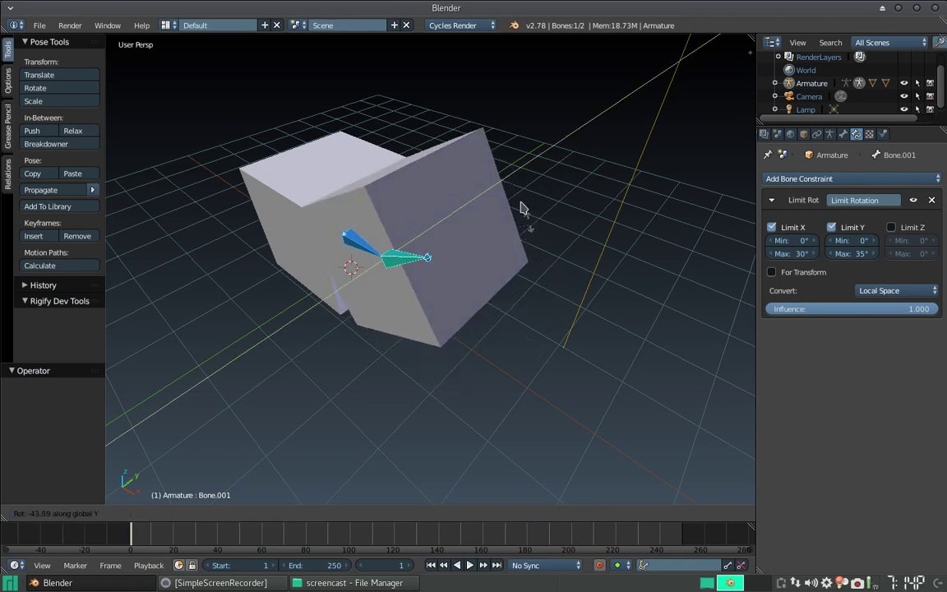
key(Escape)
mouse_move(507, 191)
middle_down()
mouse_move(380, 297)
mouse_move(510, 309)
mouse_move(386, 296)
mouse_move(482, 328)
mouse_move(567, 270)
mouse_move(483, 280)
middle_up()
scroll(482, 280, up, 2)
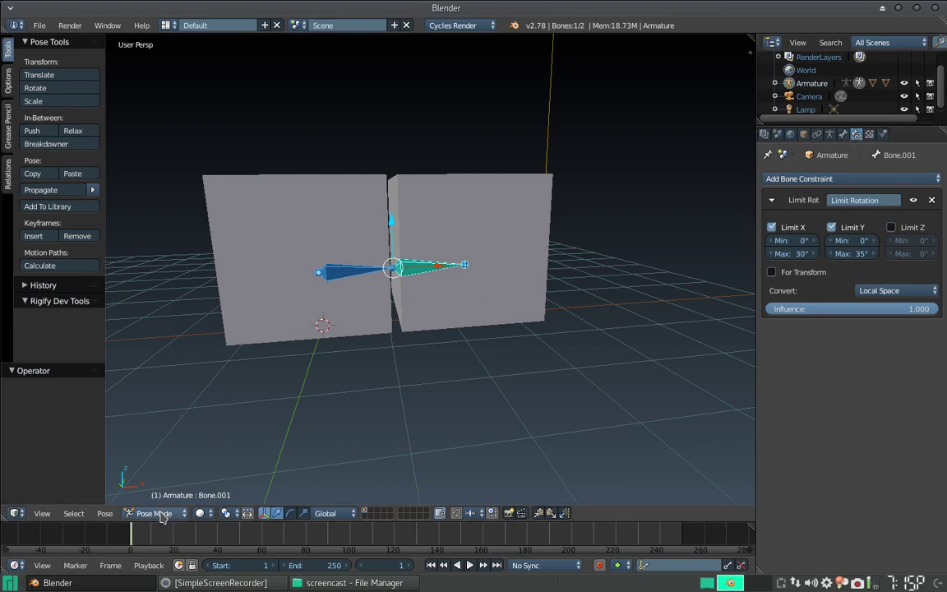
Step: Return the armature from Pose Mode to Object Mode and select the armature object
right_click(344, 280)
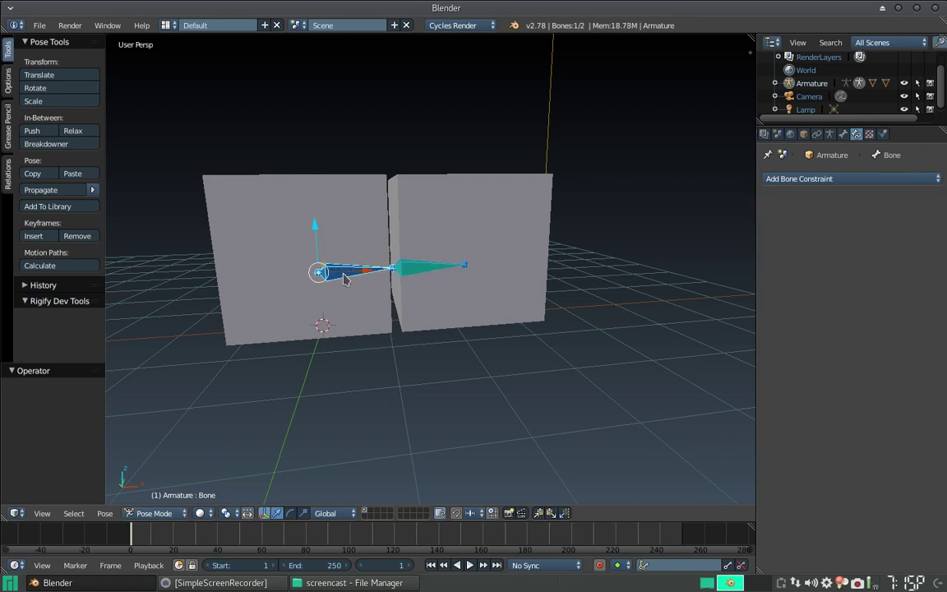
key(ctrl+Tab)
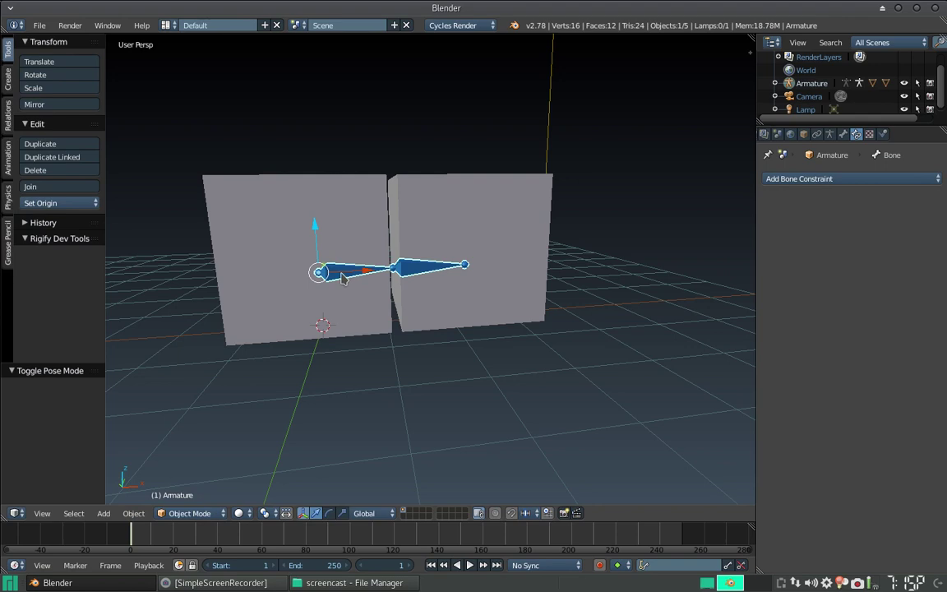
alt+right_click(435, 269)
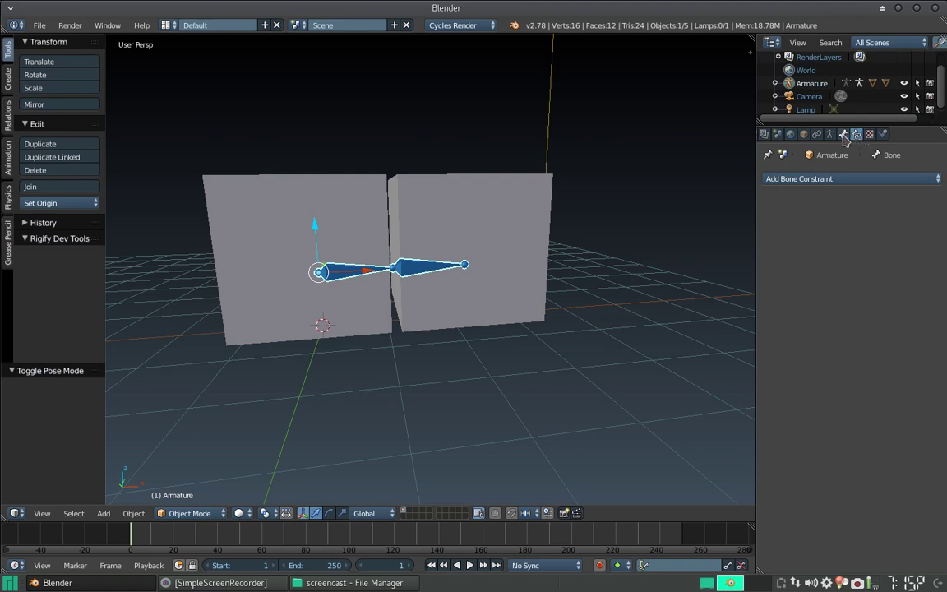
Step: Delete the armature, then undo so it is restored beside the two cube panels
key(x)
click(413, 275)
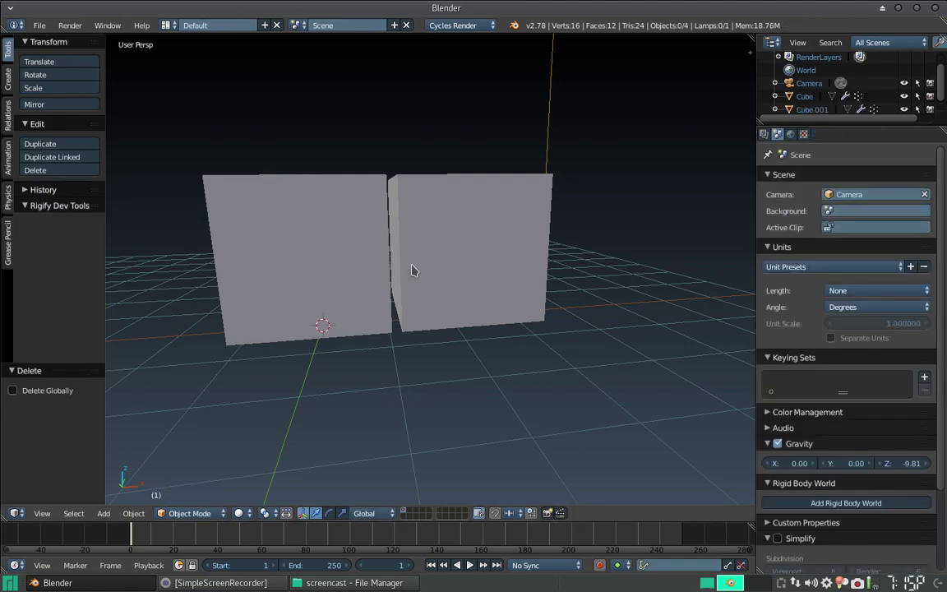
key(ctrl+z)
mouse_move(522, 243)
middle_down()
mouse_move(481, 264)
mouse_move(508, 292)
mouse_move(490, 258)
middle_up()
scroll(507, 291, down, 3)
scroll(526, 194, up, 3)
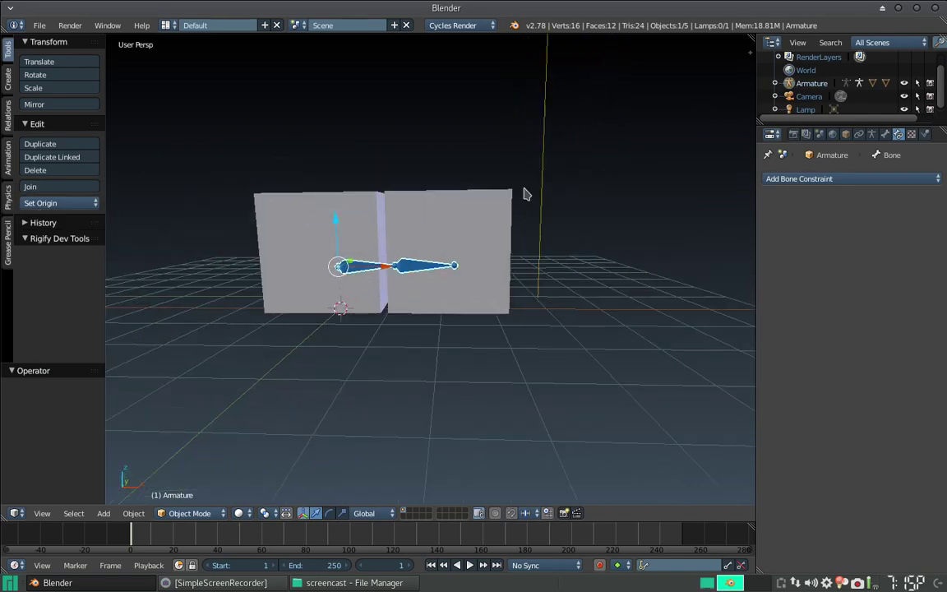